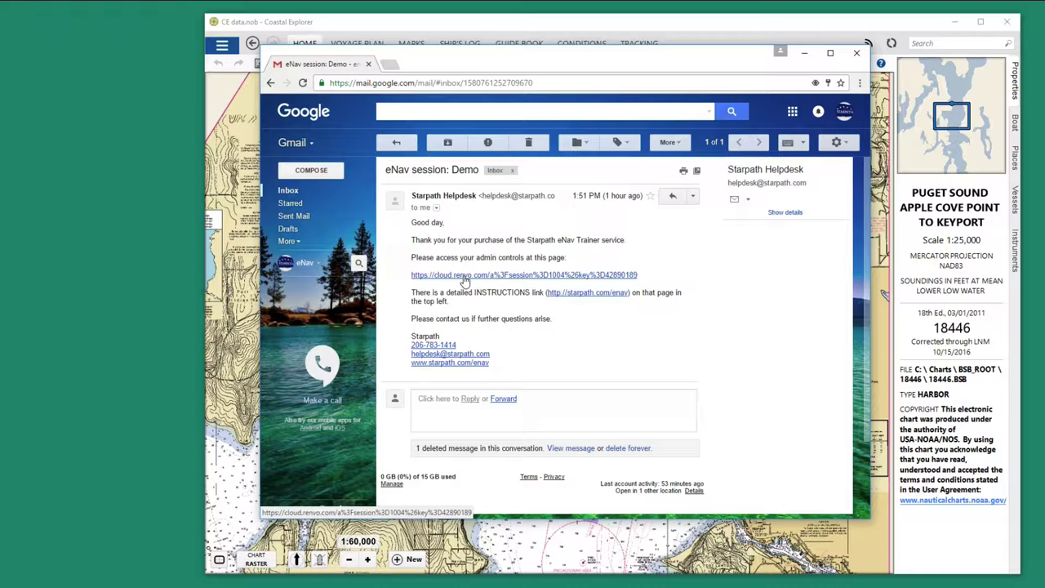
# - Open the cloud.renvo.com admin controls link from the eNav session email in a new tab
pyautogui.click(464, 276)
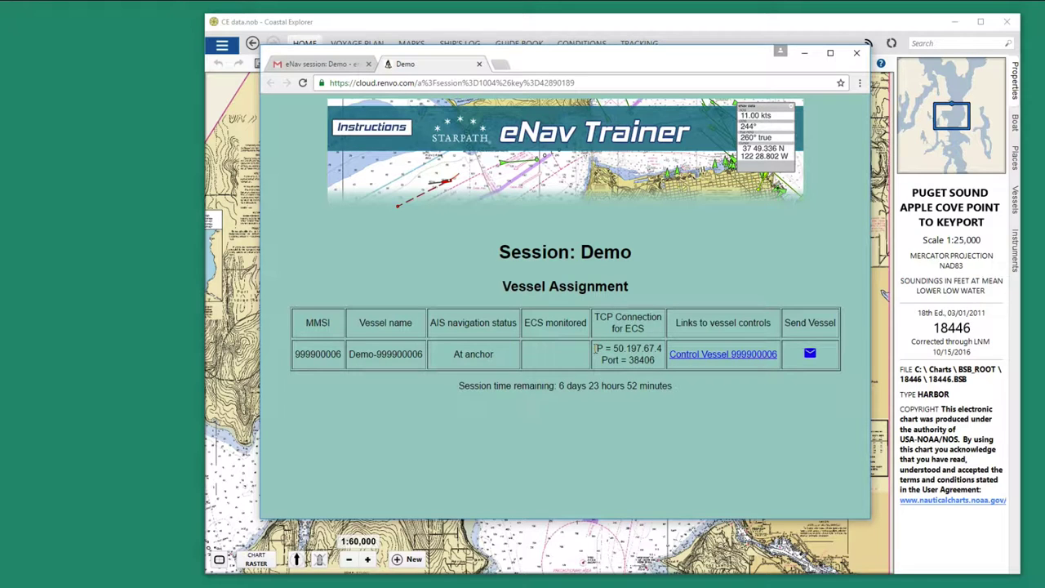
# - Check the Demo session's IP 50.197.67.4 and port 38406, then return to the Coastal Explorer chart
pyautogui.moveTo(595, 347); pyautogui.dragTo(657, 359)
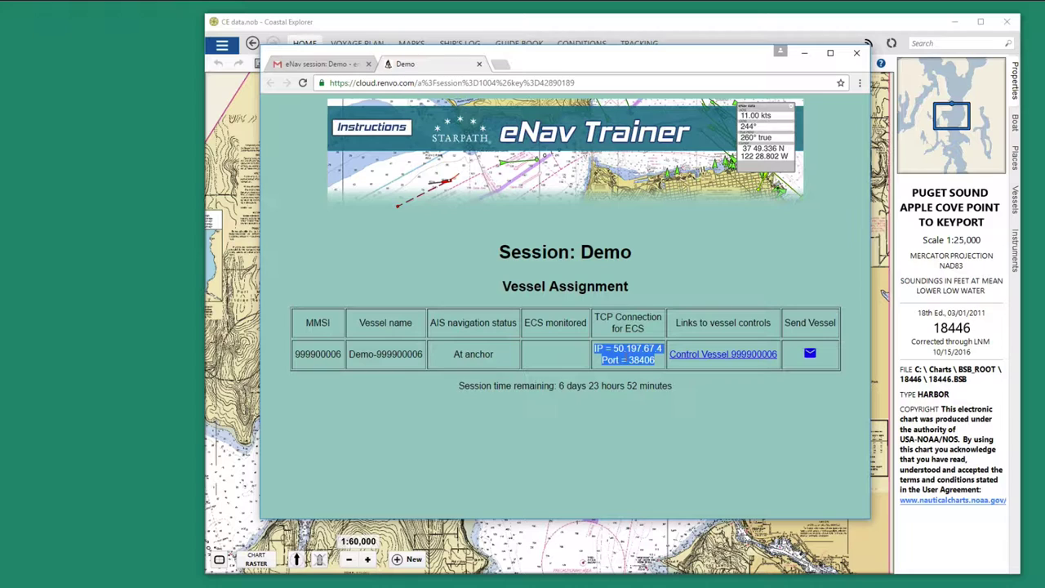
pyautogui.click(627, 359)
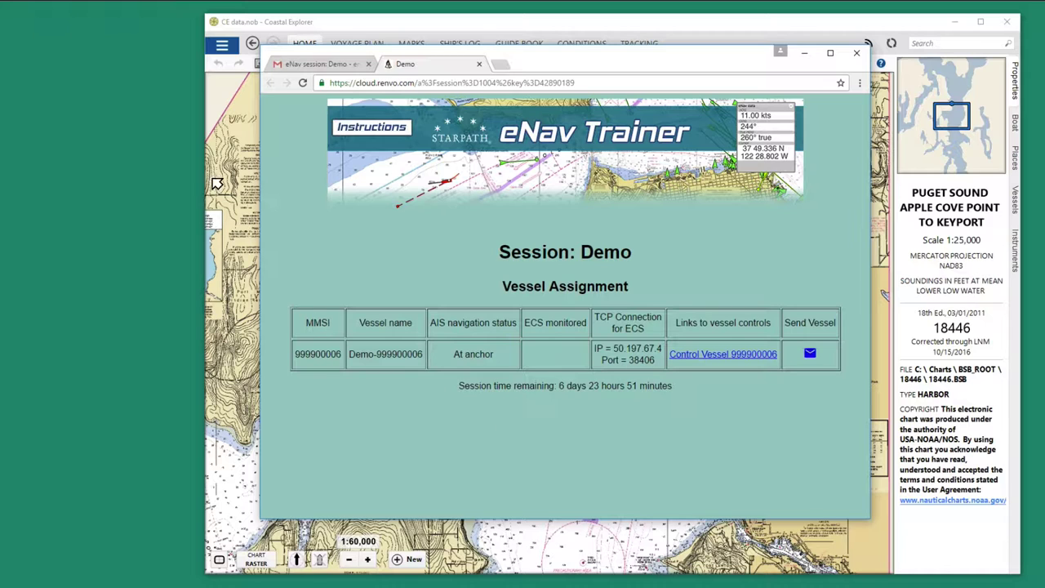
pyautogui.click(232, 147)
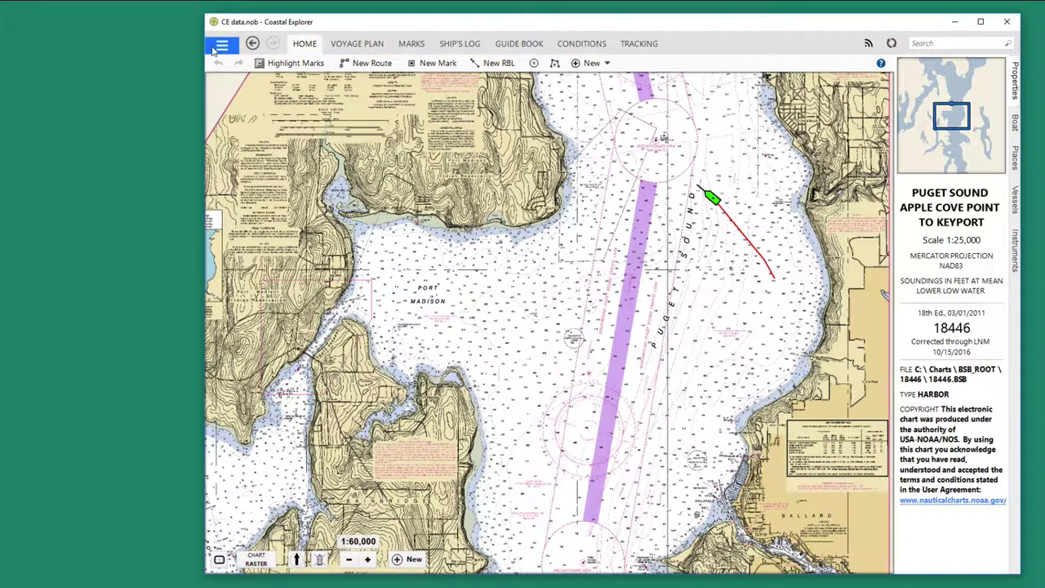
# - Start adding a network port from Configure Vessel and Electronics port settings
pyautogui.click(223, 46)
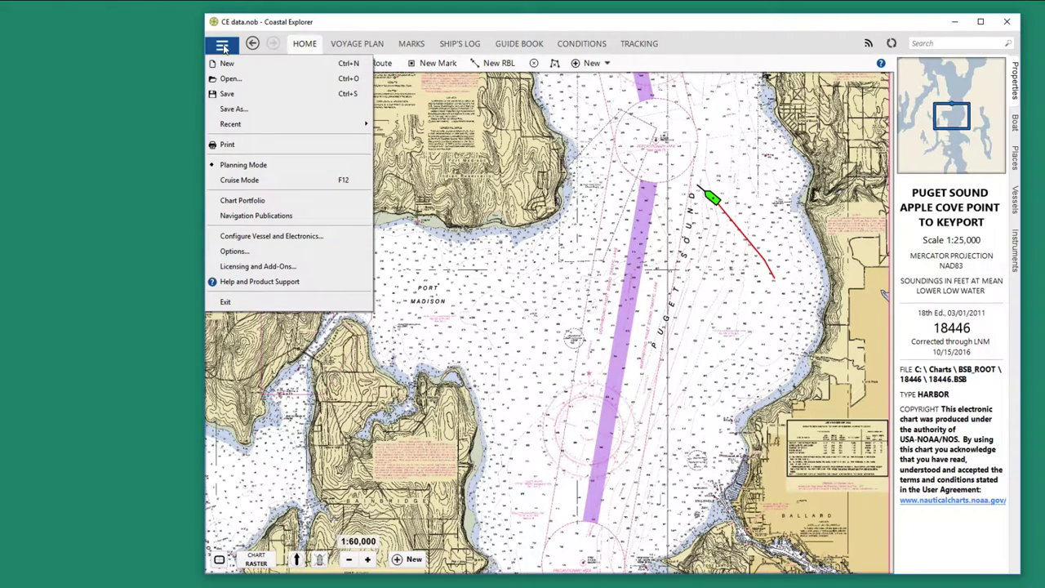
pyautogui.click(282, 236)
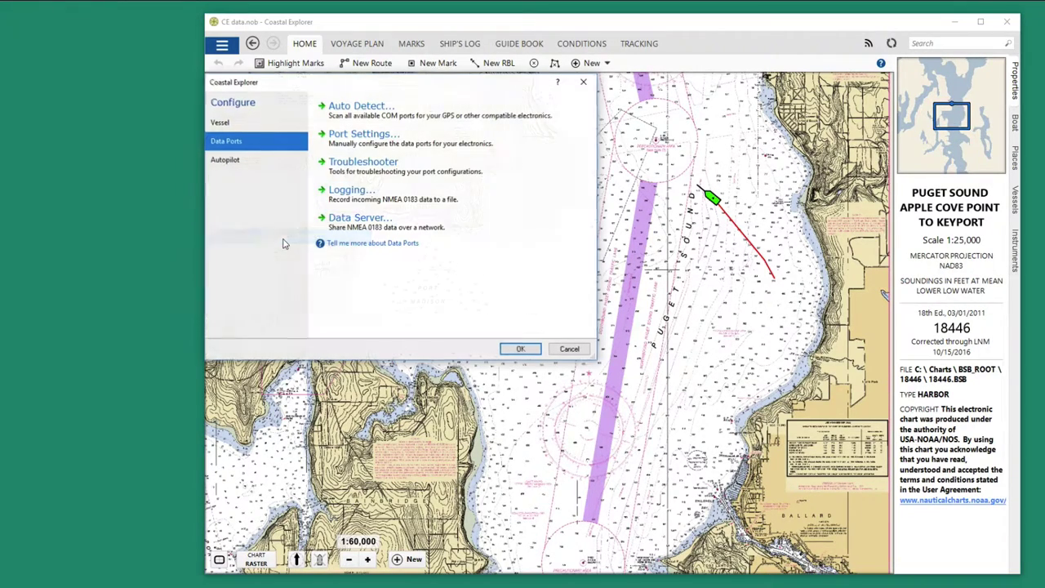
pyautogui.click(348, 136)
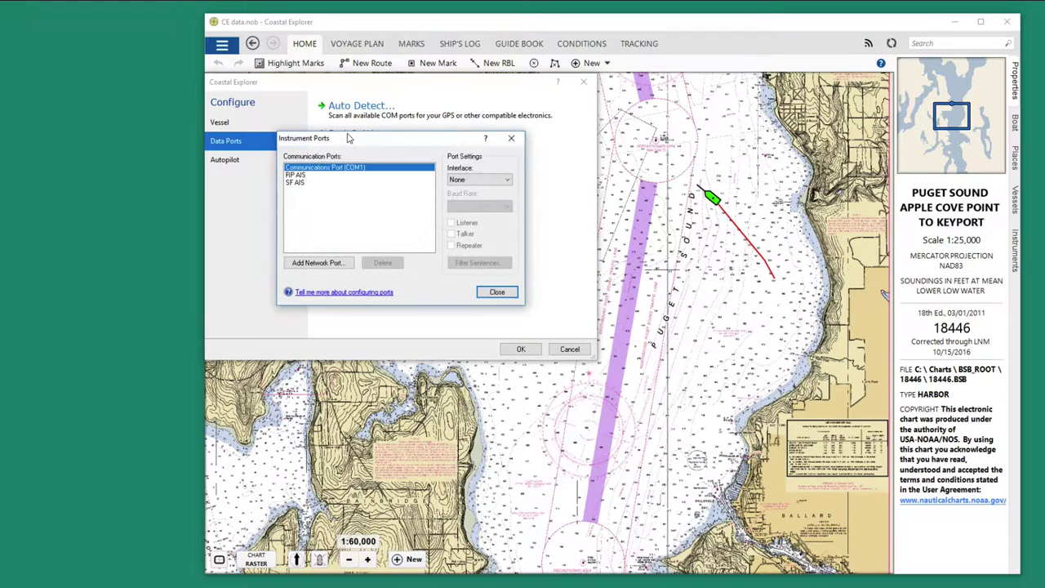
pyautogui.click(312, 263)
pyautogui.click(362, 216)
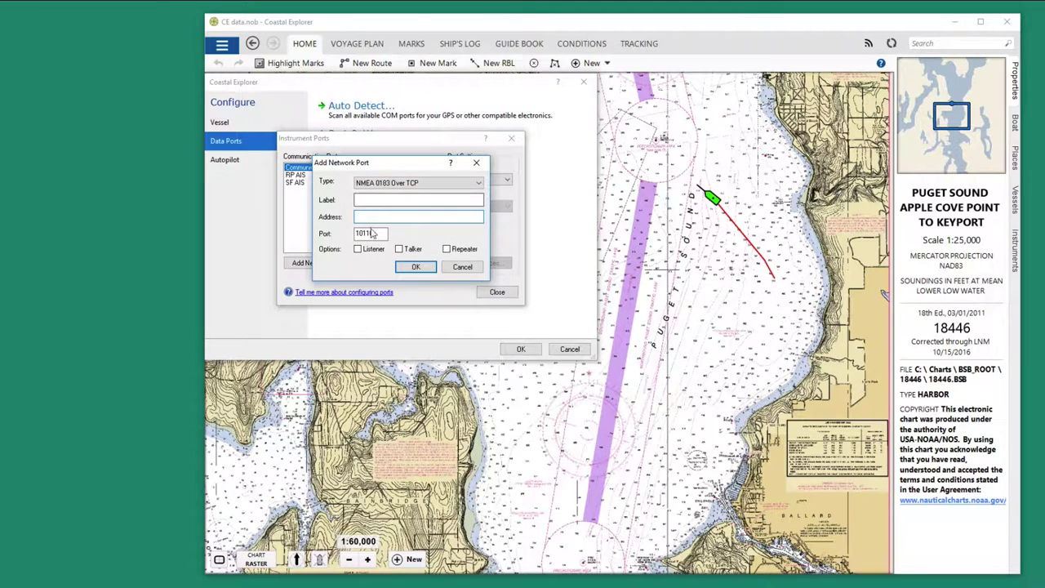
# - Label the new network port MV Vena Mae with address 50.197.67.4
pyautogui.click(364, 199)
pyautogui.write('M')
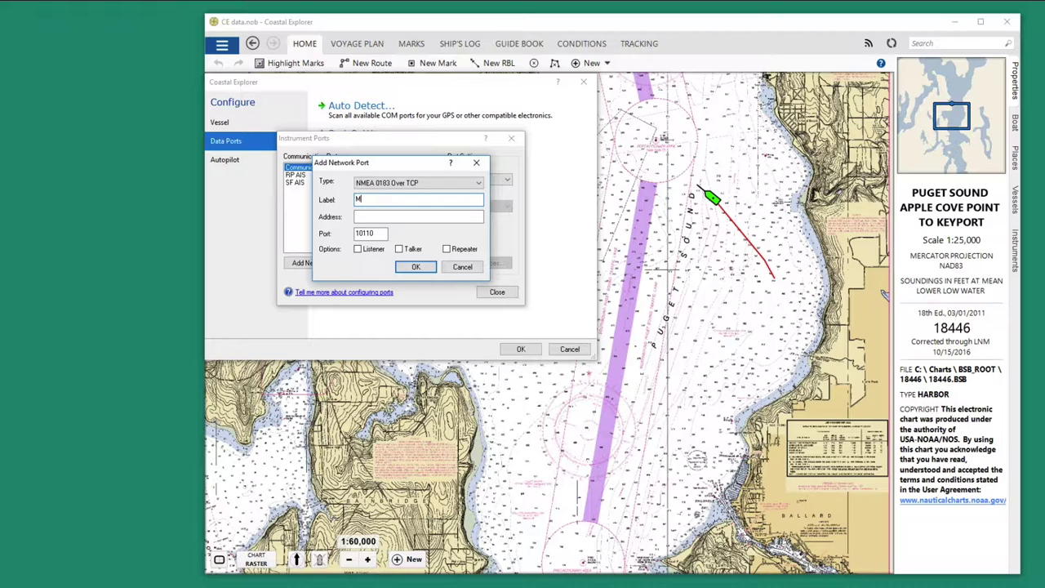
pyautogui.write('S')
pyautogui.write(' V')
pyautogui.press('BackSpace')
pyautogui.press('BackSpace')
pyautogui.press('BackSpace')
pyautogui.write('V Vena Mae')
pyautogui.click(371, 217)
pyautogui.write('50')
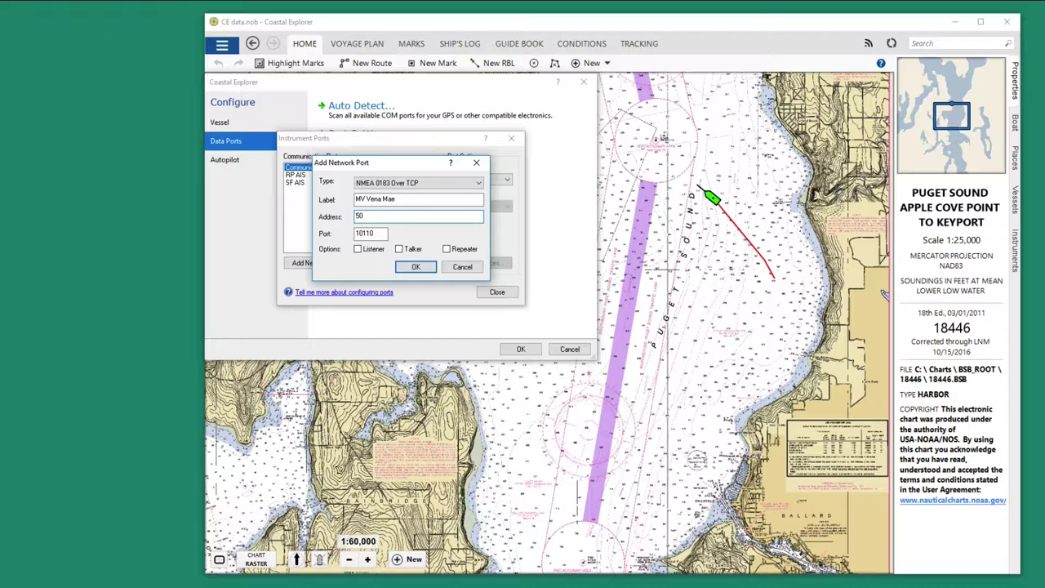
pyautogui.write('.197.67.4')
# - Verify the IP against the session page, set port 38406 with Listener enabled, and add it
pyautogui.hotkey('alt', 'Tab')
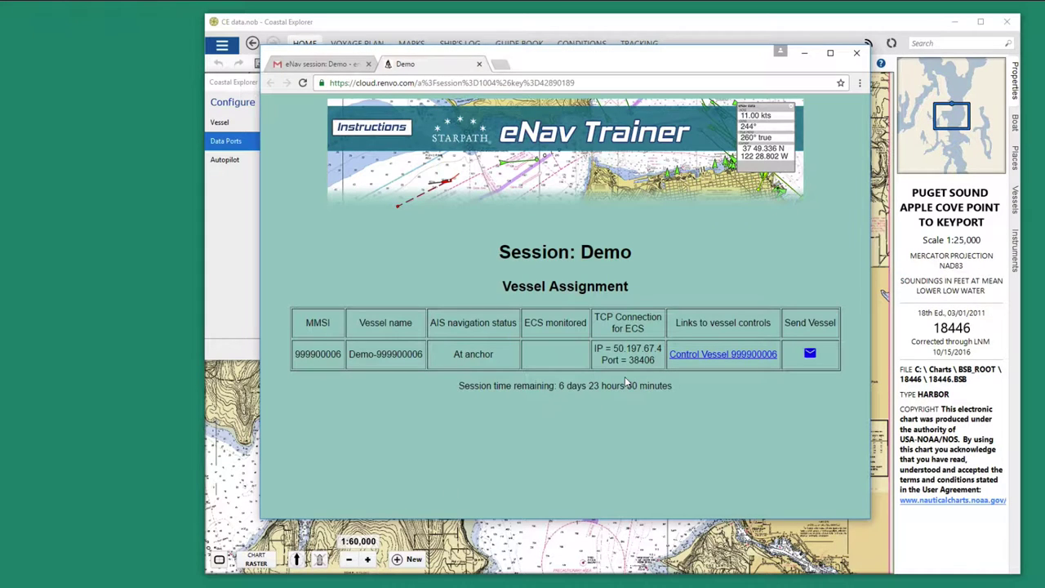
pyautogui.click(614, 542)
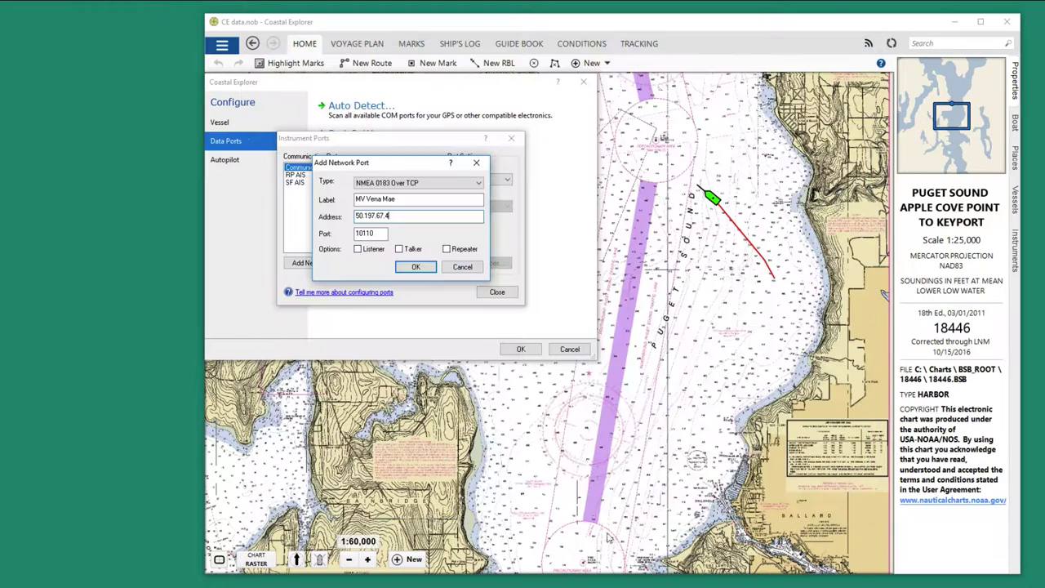
pyautogui.moveTo(383, 234); pyautogui.dragTo(322, 233)
pyautogui.write('38406')
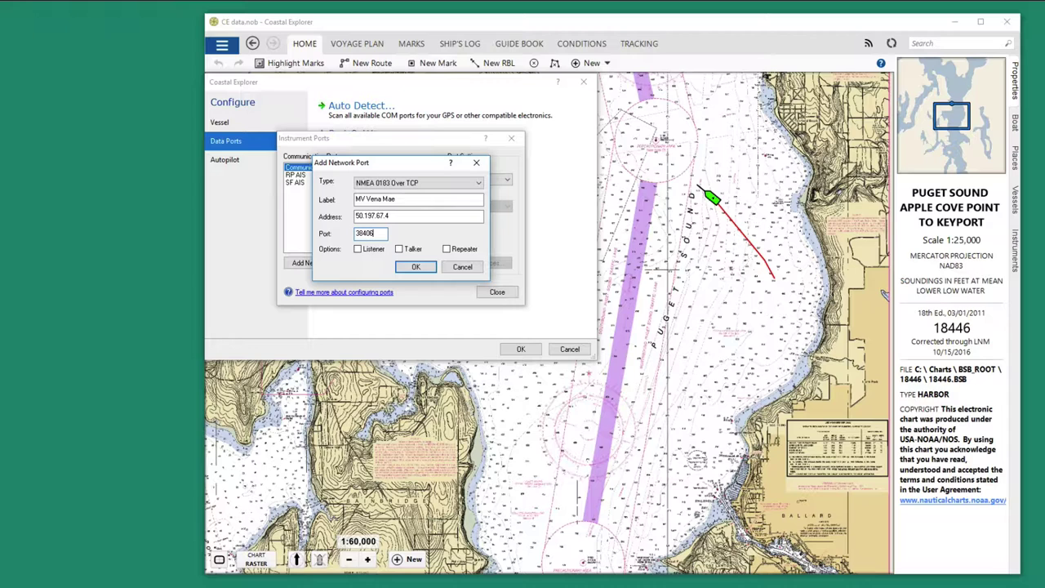
pyautogui.click(358, 249)
pyautogui.click(415, 267)
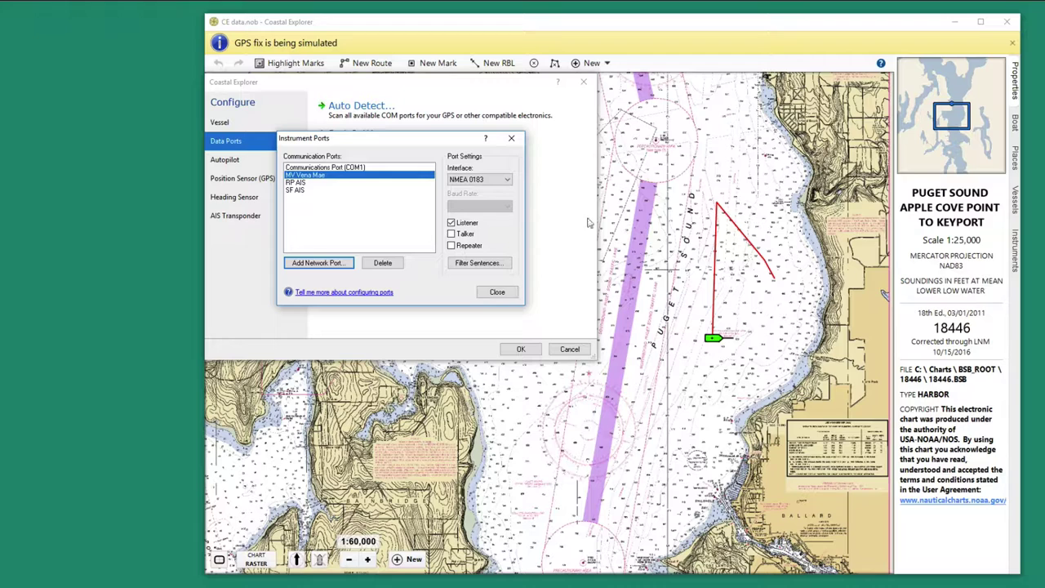
# - Close the port and configuration dialogs, dismiss the GPS notice, and show instruments reading HDG 090°T, 0.00 kn
pyautogui.click(499, 293)
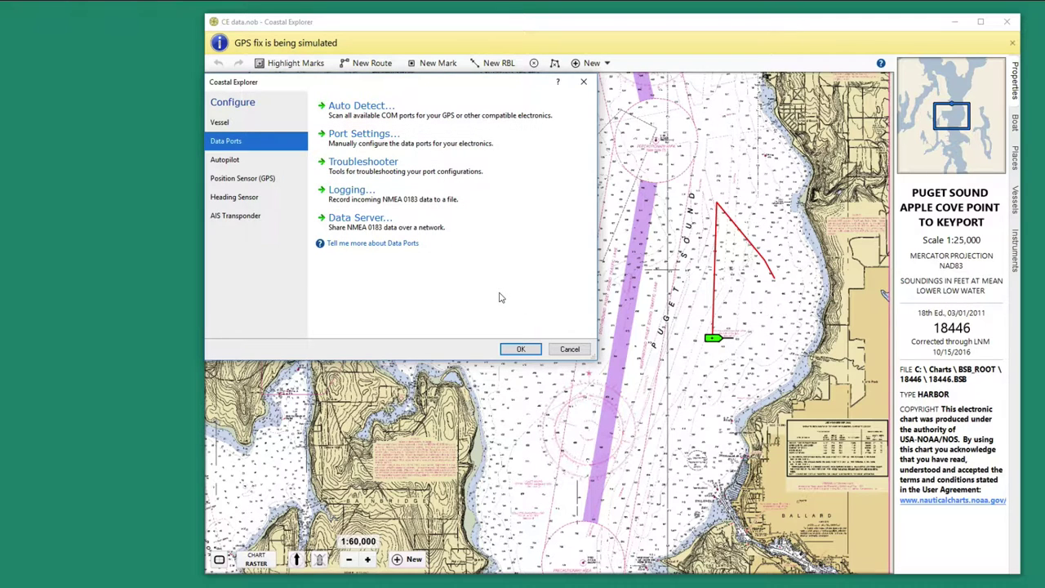
pyautogui.click(570, 350)
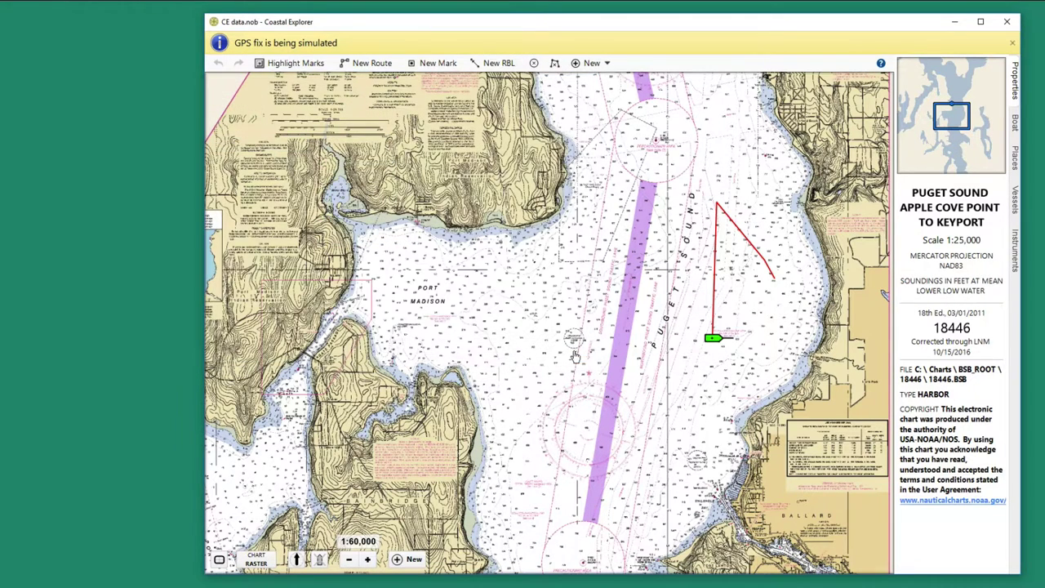
pyautogui.click(1014, 44)
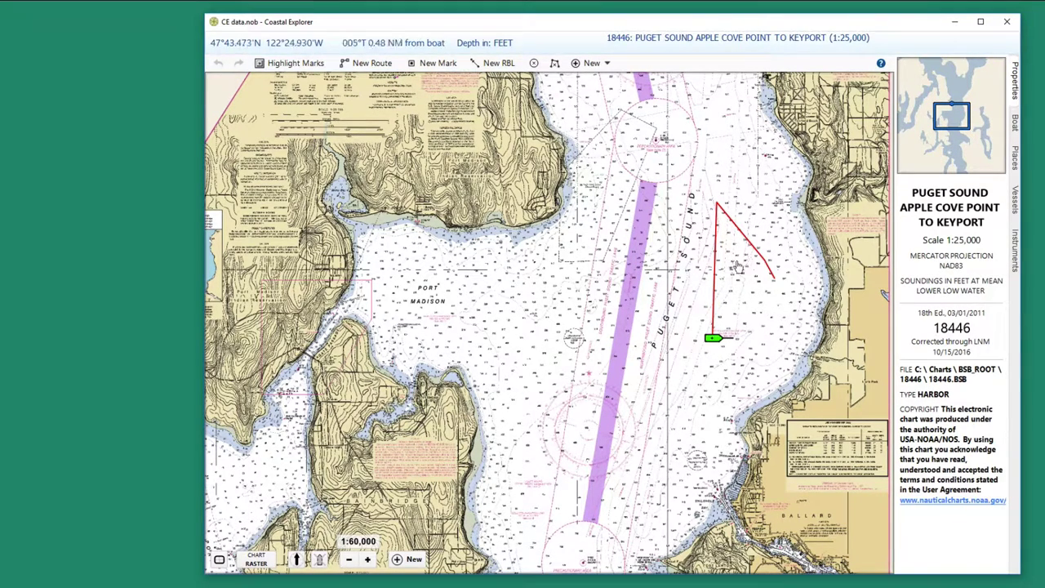
pyautogui.click(1015, 256)
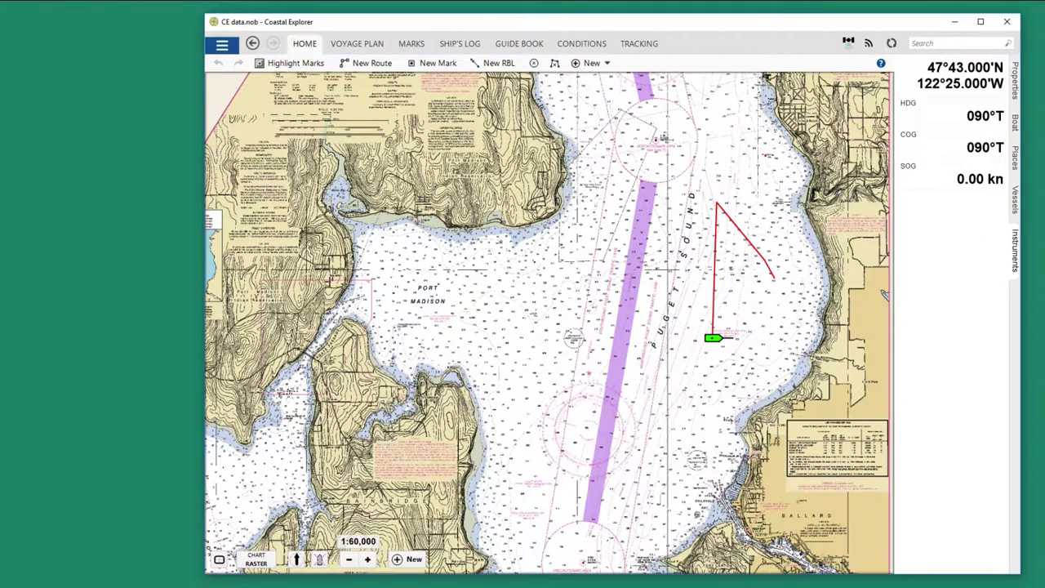
pyautogui.hotkey('alt', 'Tab')
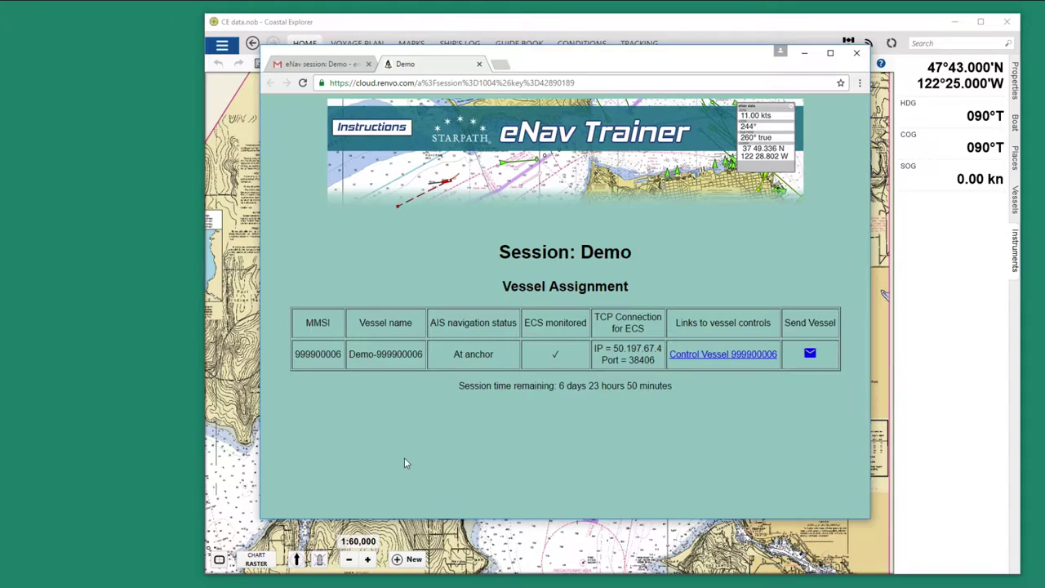
# - Open the control page for vessel Demo-999900006 and shrink the browser window
pyautogui.click(690, 357)
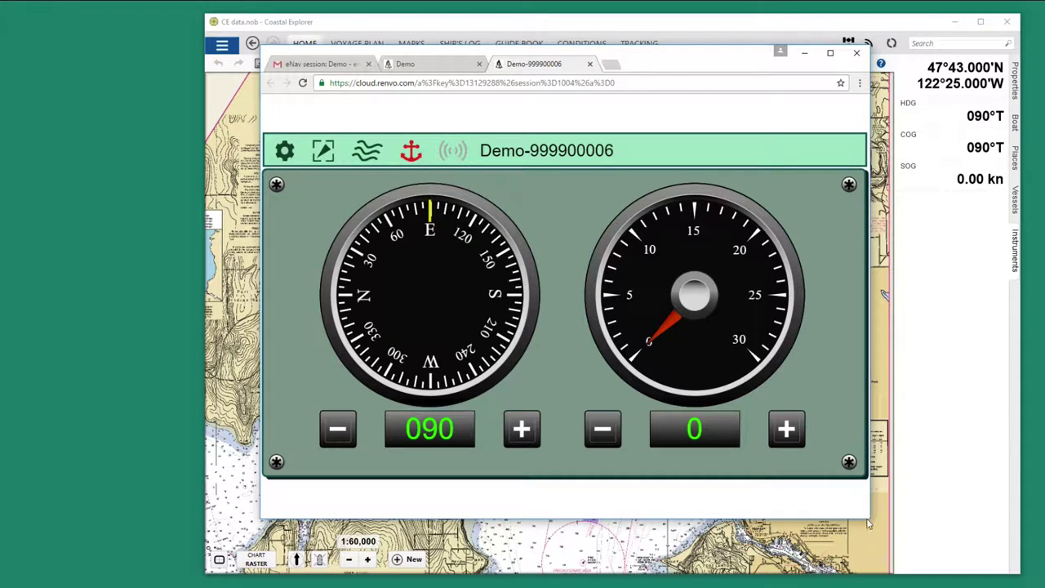
pyautogui.moveTo(867, 519); pyautogui.dragTo(627, 333)
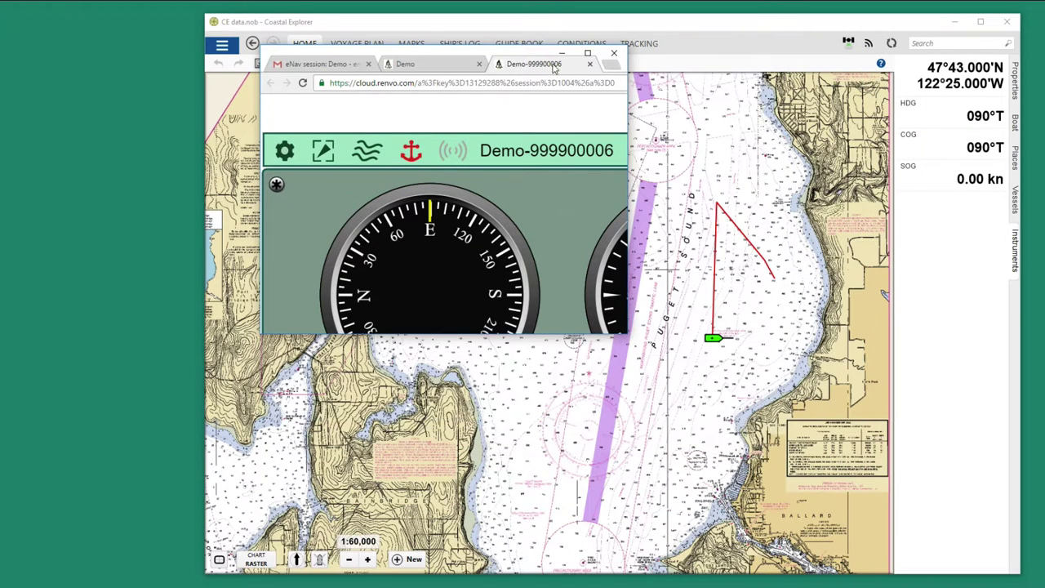
# - Detach the vessel control page into a compact window at the top-left, beside the chart
pyautogui.moveTo(499, 68); pyautogui.dragTo(61, 227)
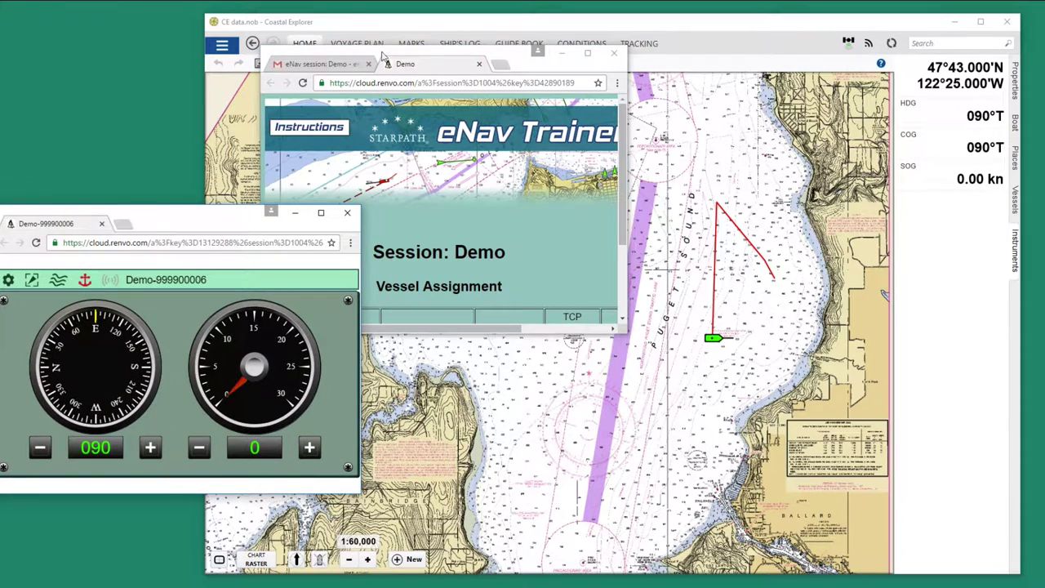
pyautogui.click(568, 56)
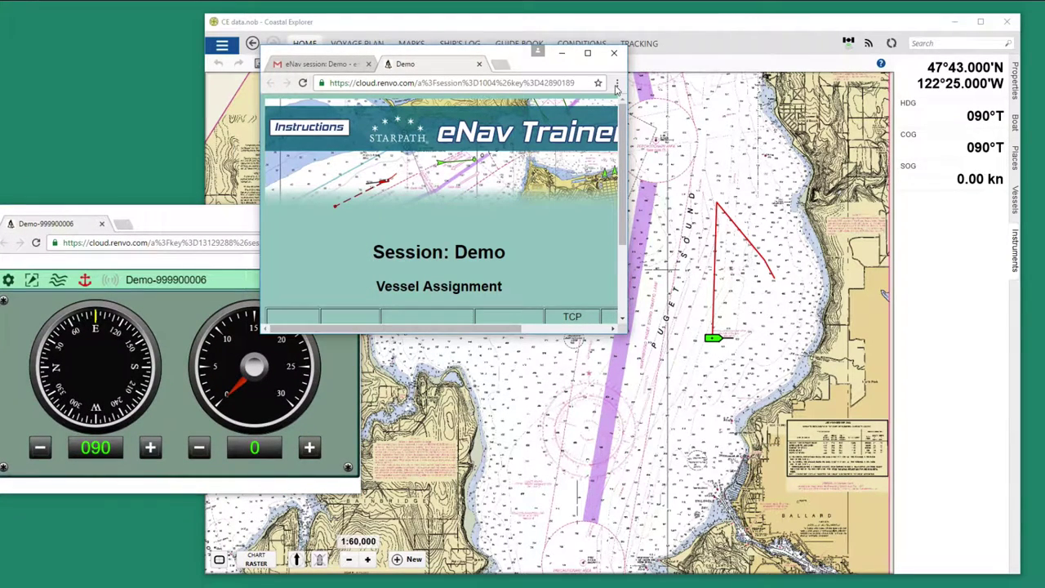
pyautogui.click(575, 537)
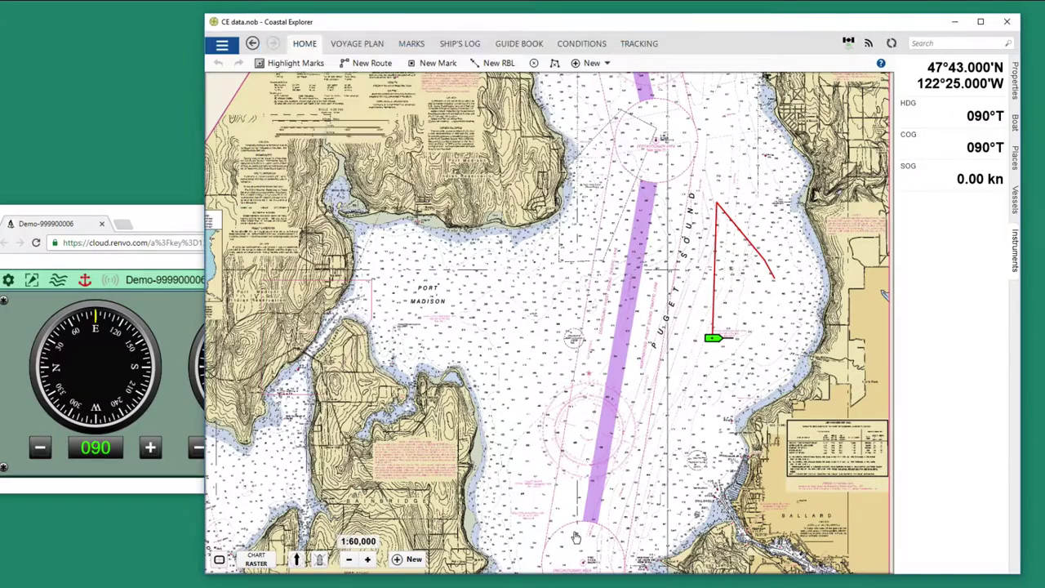
pyautogui.moveTo(157, 224); pyautogui.dragTo(163, 42)
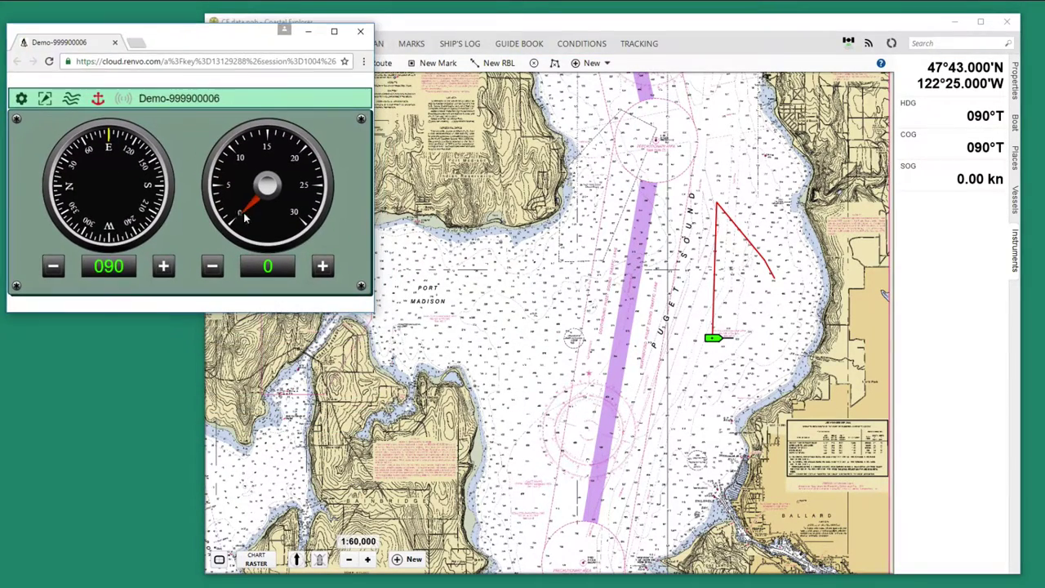
pyautogui.moveTo(375, 313); pyautogui.dragTo(203, 182)
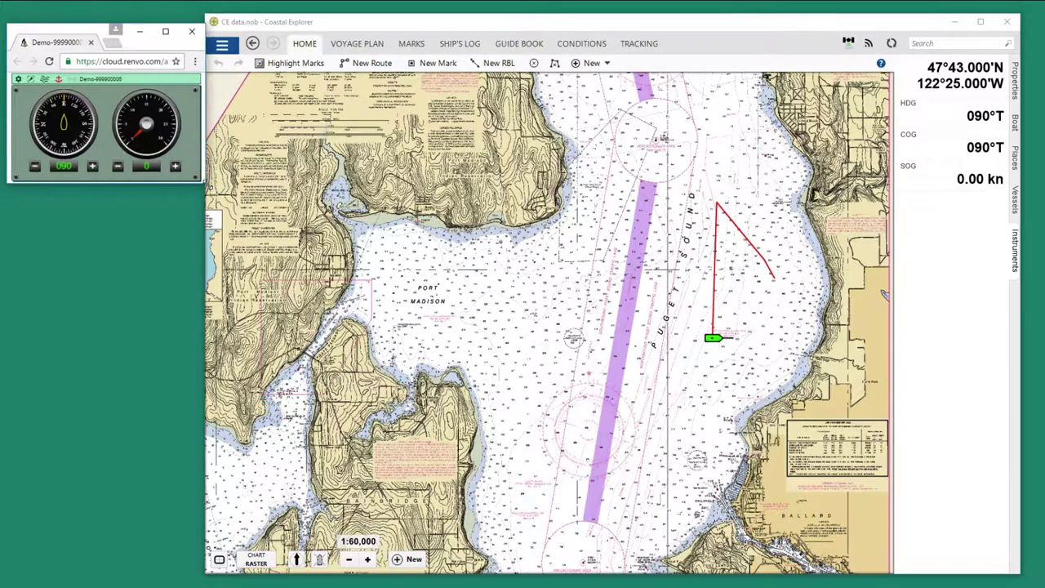
pyautogui.moveTo(452, 31); pyautogui.dragTo(457, 33)
pyautogui.click(146, 31)
pyautogui.click(147, 31)
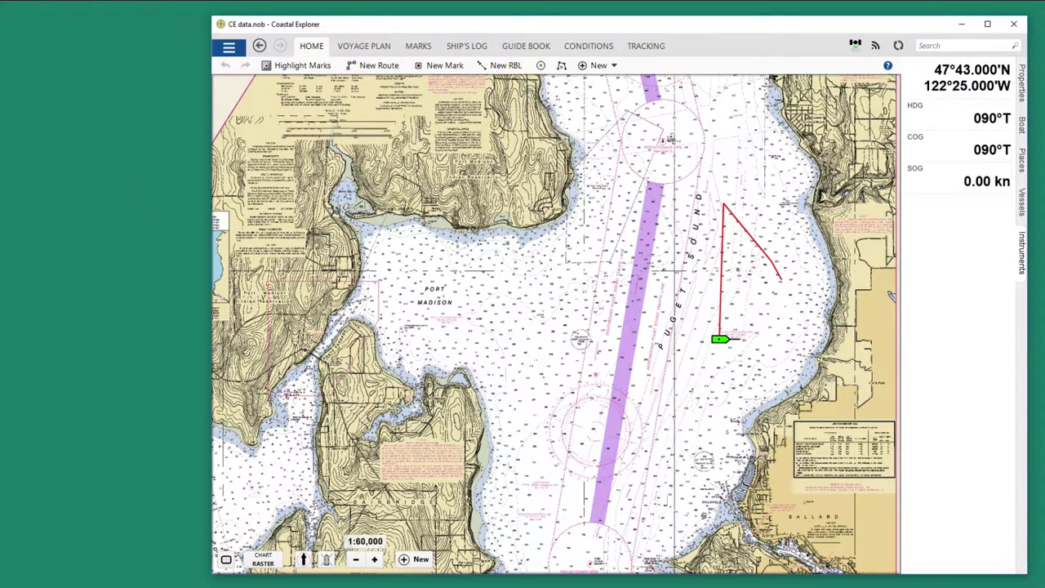
pyautogui.click(328, 587)
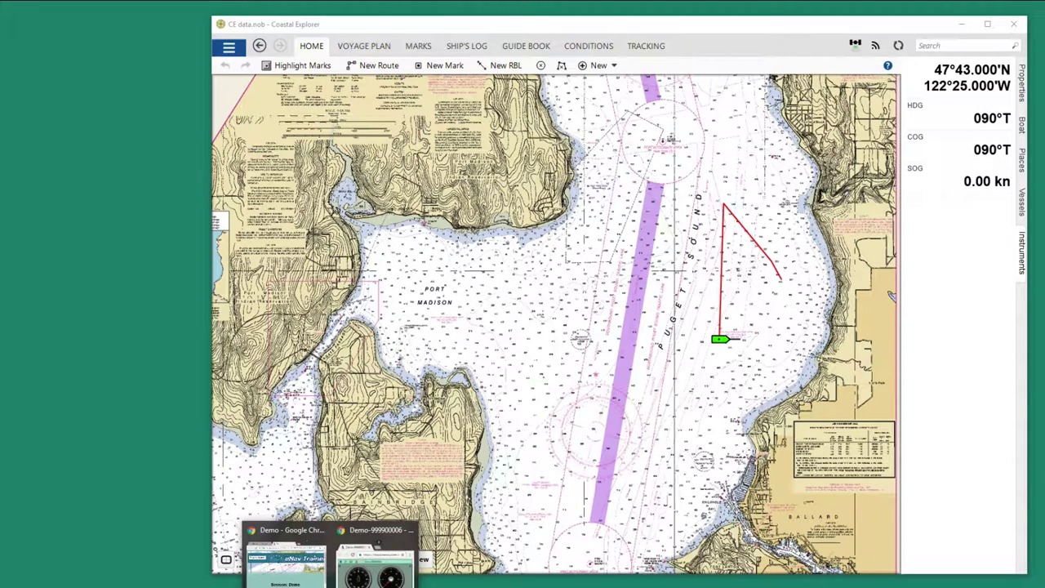
pyautogui.click(374, 571)
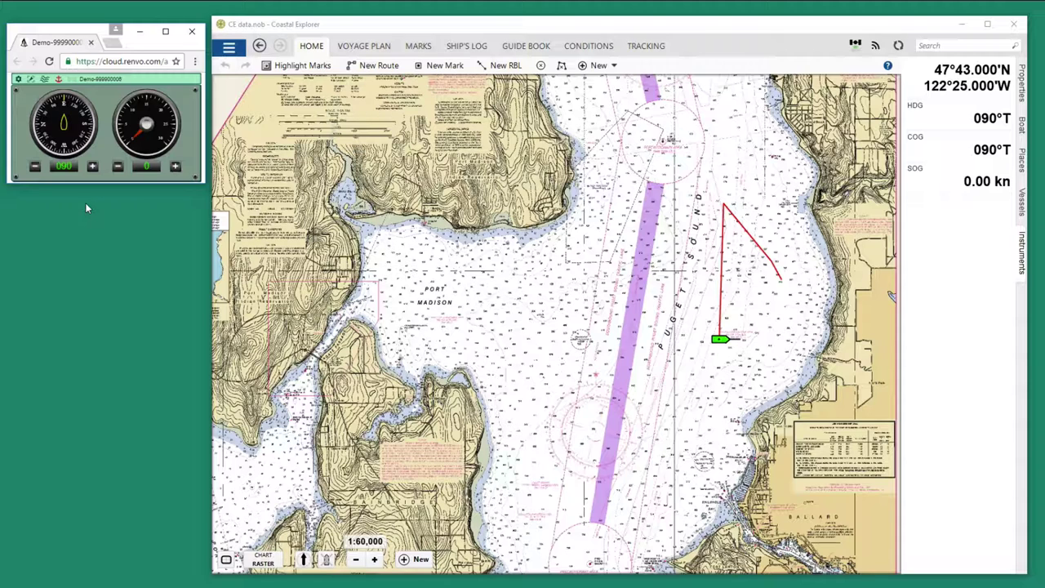
pyautogui.click(18, 79)
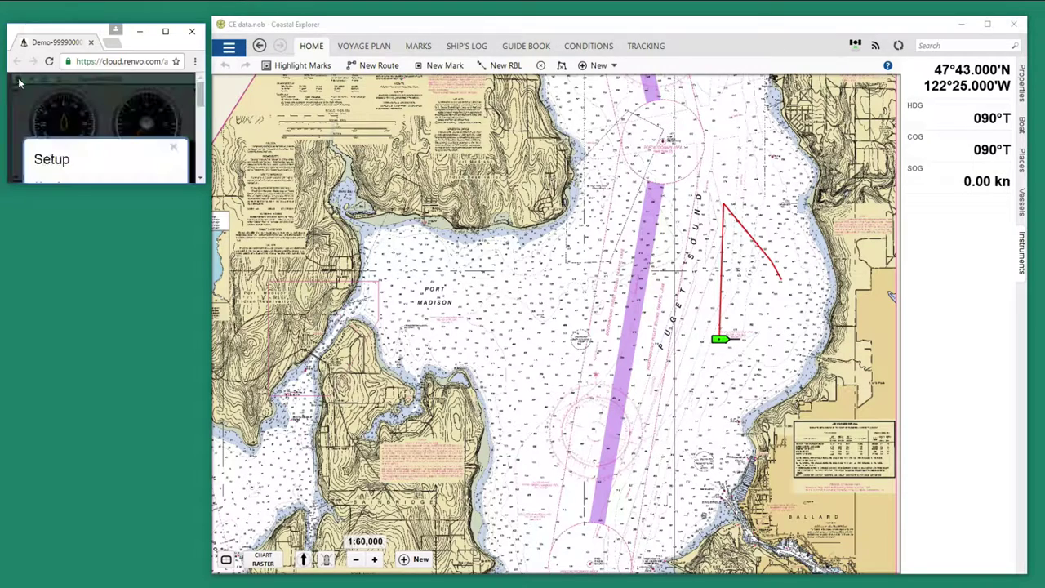
# - Enlarge the setup form and rename the vessel to MV Vena Mae
pyautogui.click(201, 179)
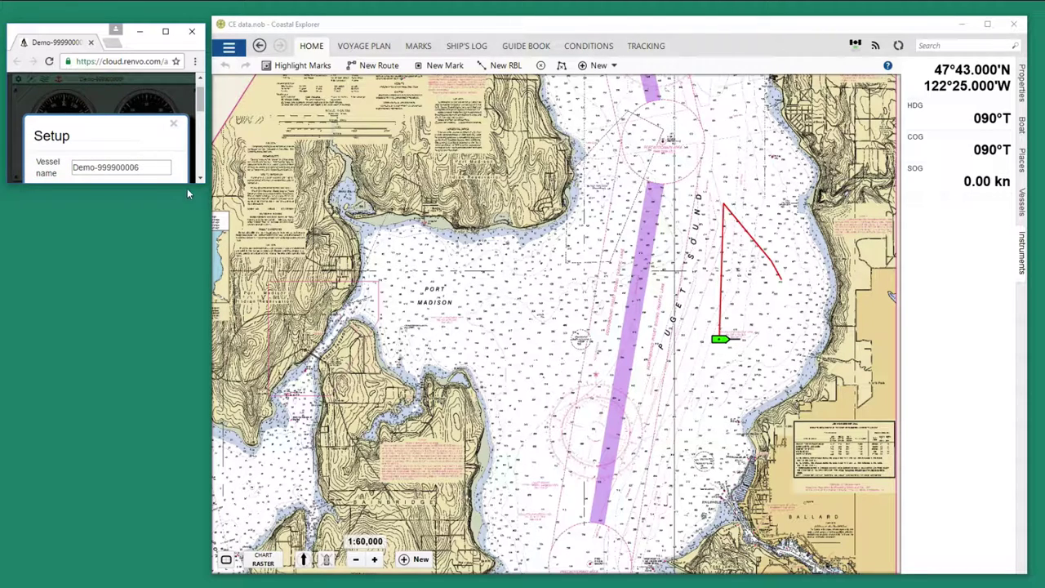
pyautogui.moveTo(189, 186); pyautogui.dragTo(175, 456)
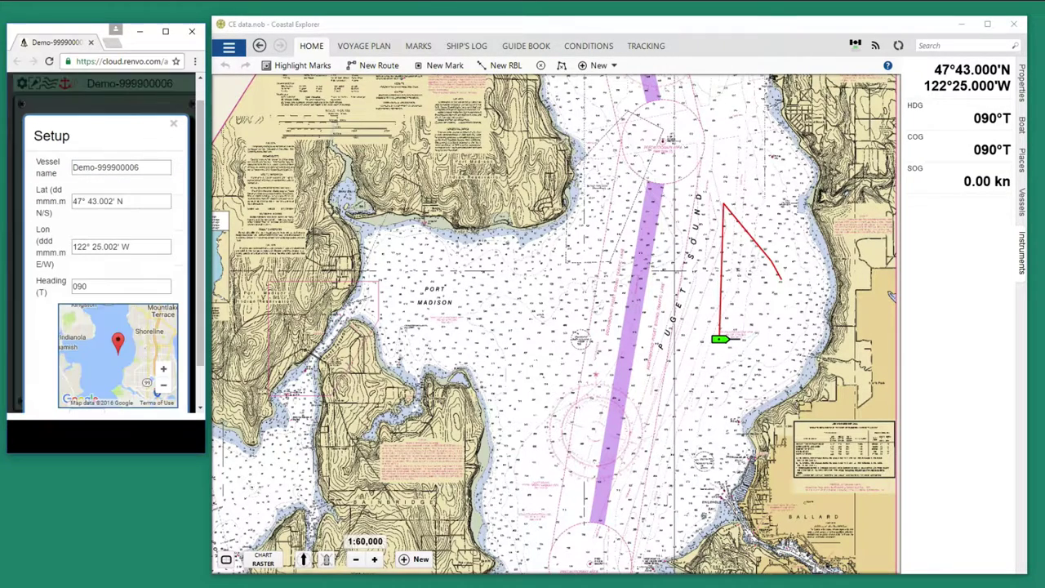
pyautogui.moveTo(170, 457); pyautogui.dragTo(169, 492)
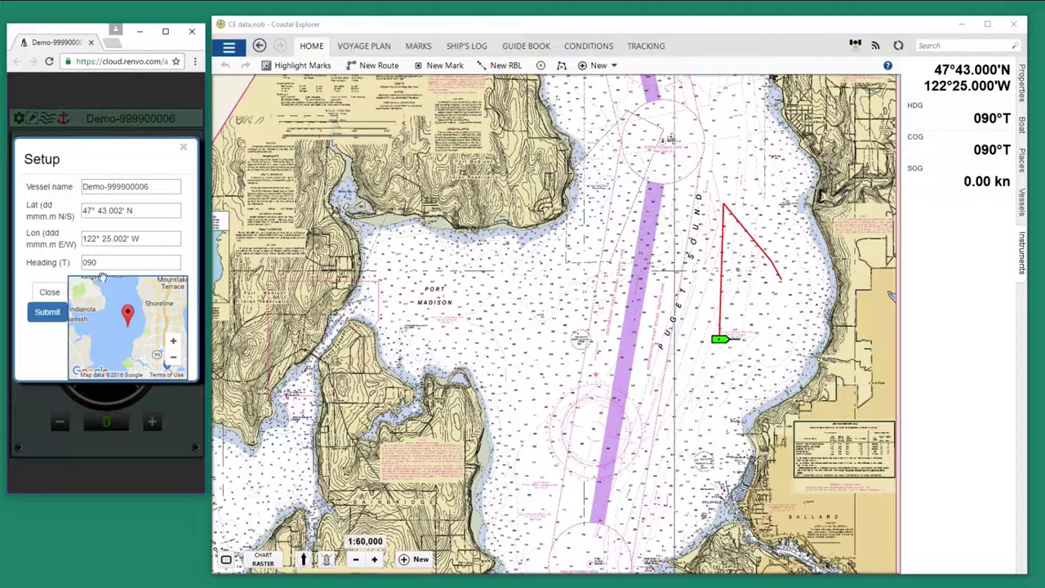
pyautogui.moveTo(154, 187); pyautogui.dragTo(46, 180)
pyautogui.write('MV Vena Mae')
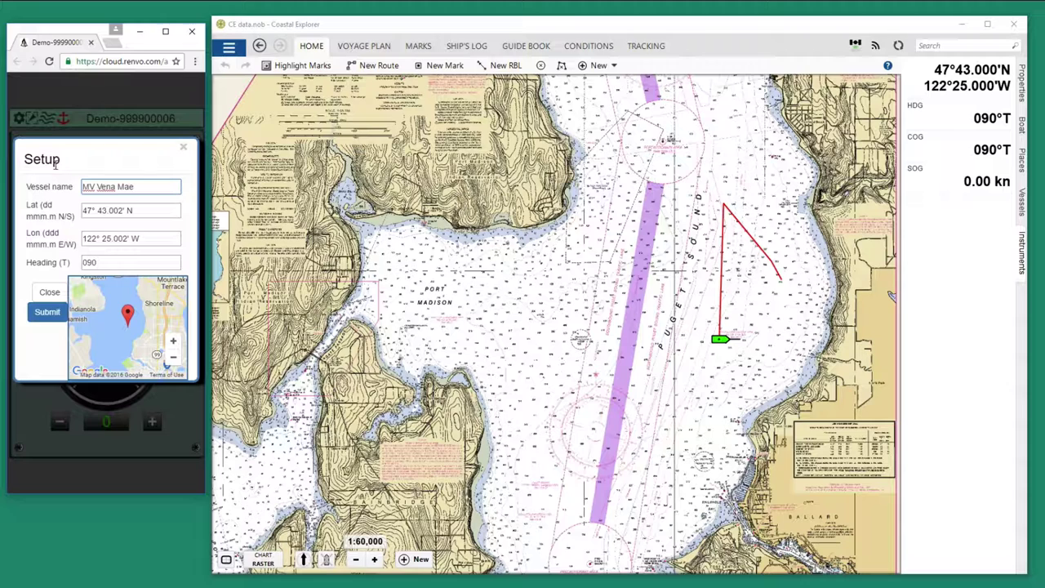
# - Pick a new vessel position south of the boat on the setup map
pyautogui.click(134, 210)
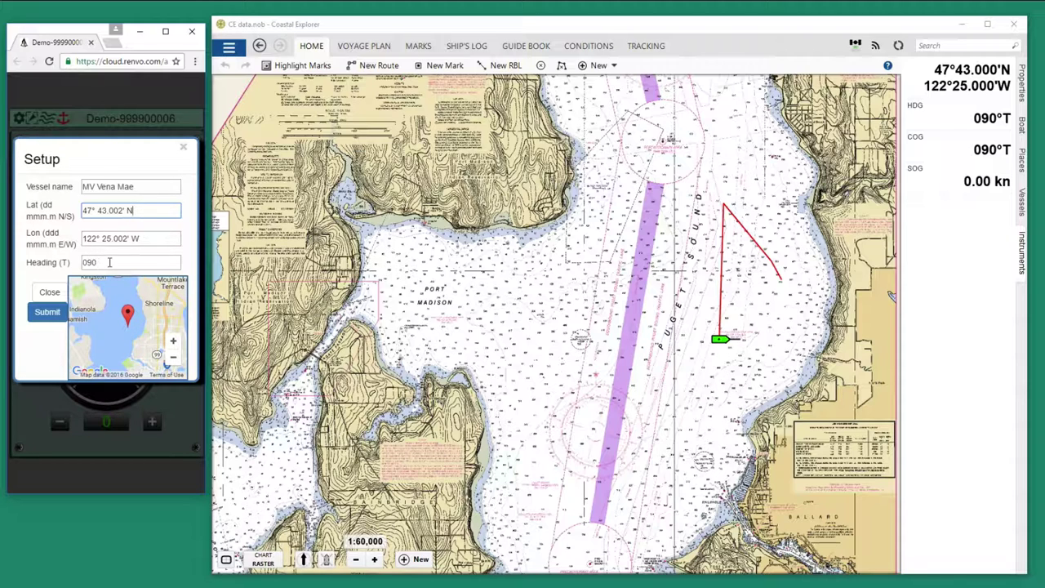
pyautogui.moveTo(637, 432); pyautogui.dragTo(647, 335)
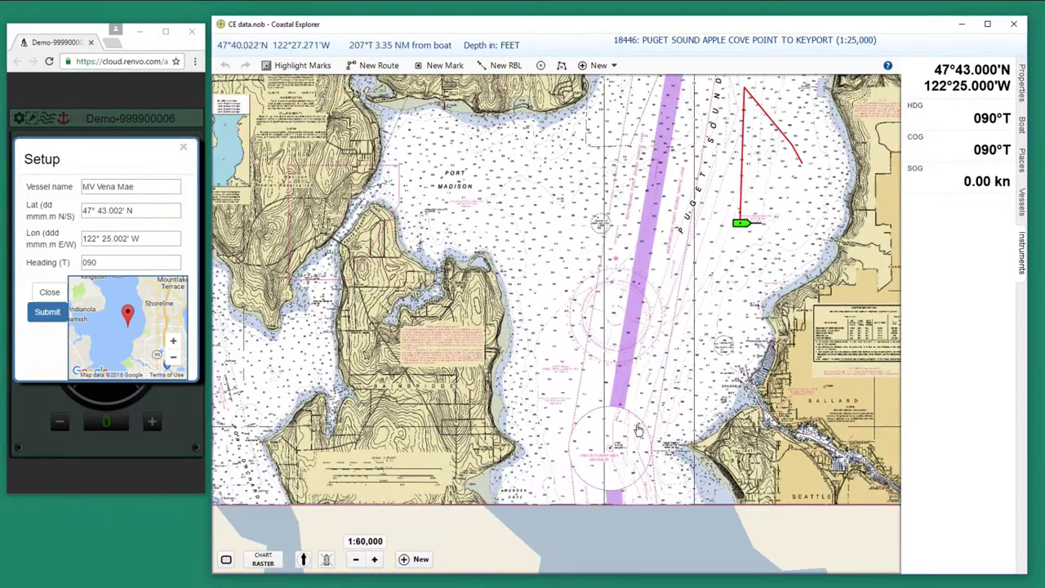
pyautogui.moveTo(662, 410); pyautogui.dragTo(676, 363)
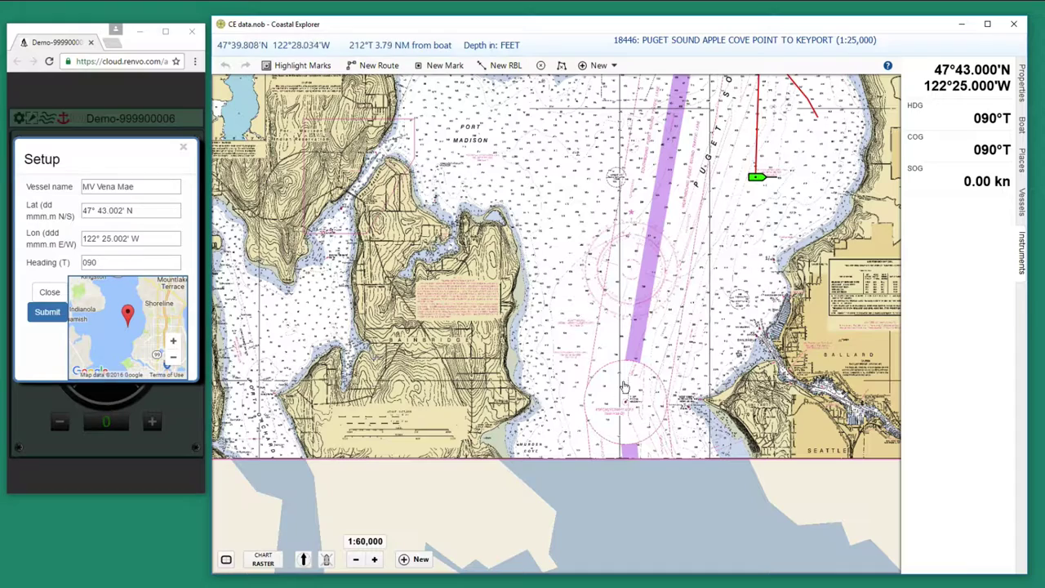
pyautogui.moveTo(673, 409); pyautogui.dragTo(673, 369)
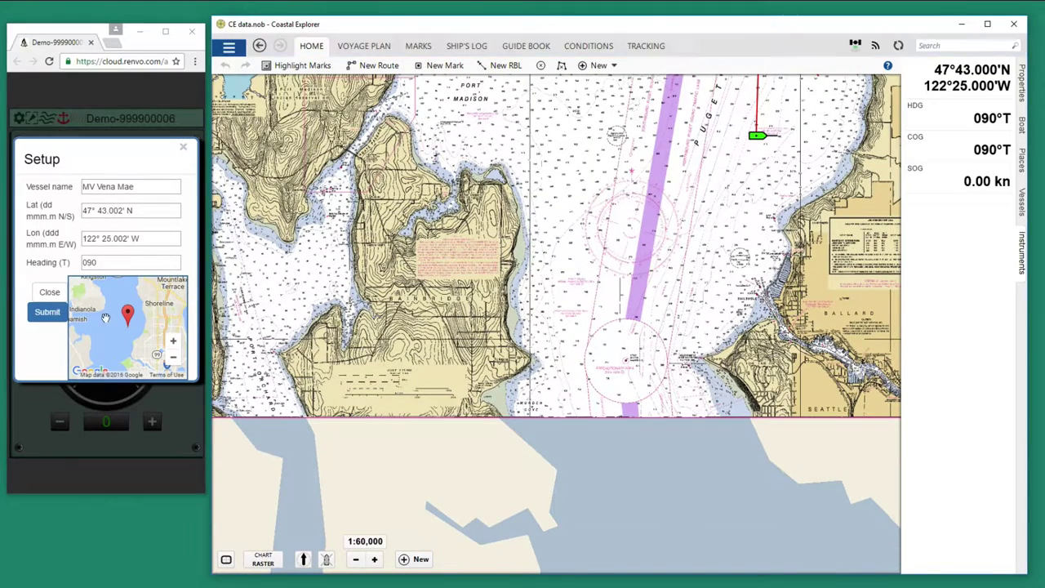
pyautogui.moveTo(126, 345)
pyautogui.mouseDown()
pyautogui.moveTo(120, 314)
pyautogui.moveTo(112, 339)
pyautogui.mouseUp()
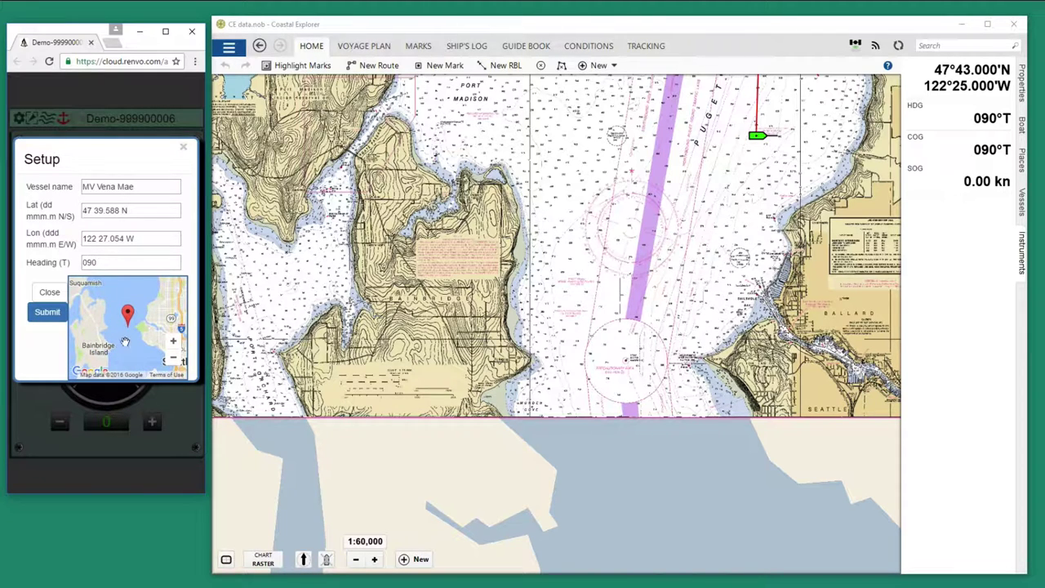
pyautogui.click(125, 328)
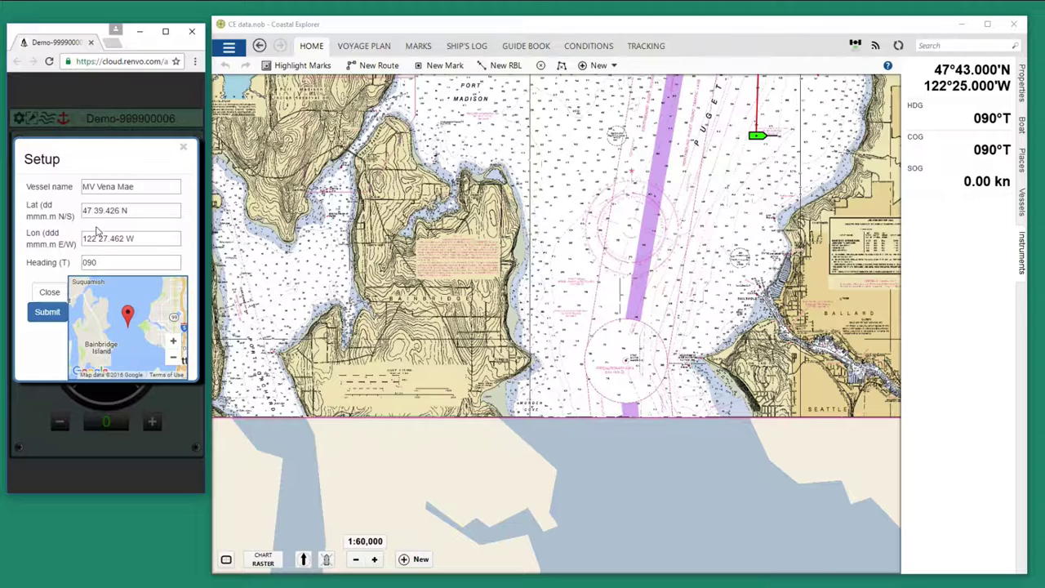
# - Set the position to 47 39.648 N, 122 27.630 W and submit the setup
pyautogui.moveTo(129, 206); pyautogui.dragTo(14, 210)
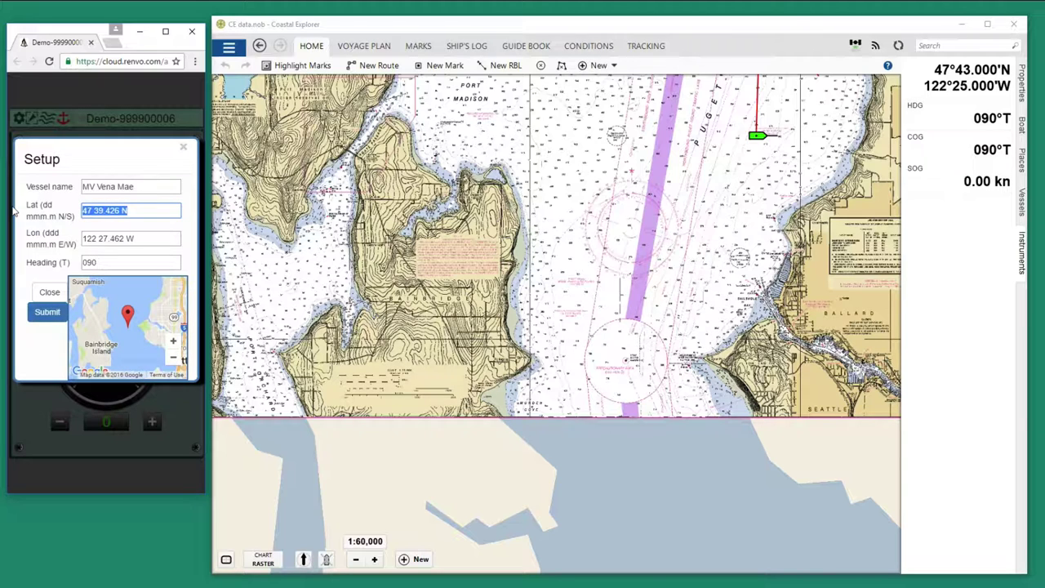
pyautogui.press('BackSpace')
pyautogui.write('34')
pyautogui.moveTo(137, 238); pyautogui.dragTo(24, 237)
pyautogui.press('BackSpace')
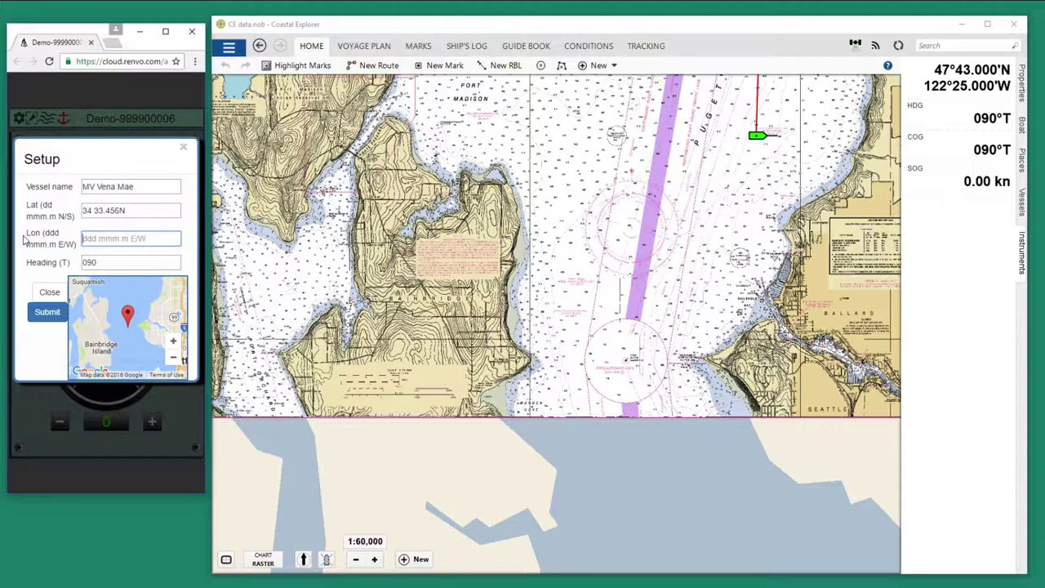
pyautogui.click(120, 210)
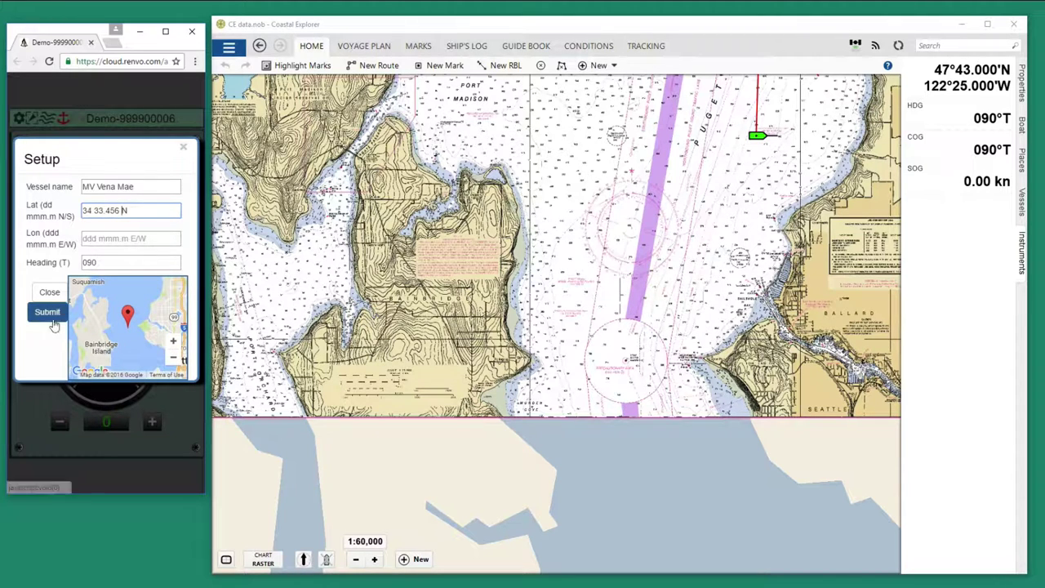
pyautogui.click(126, 325)
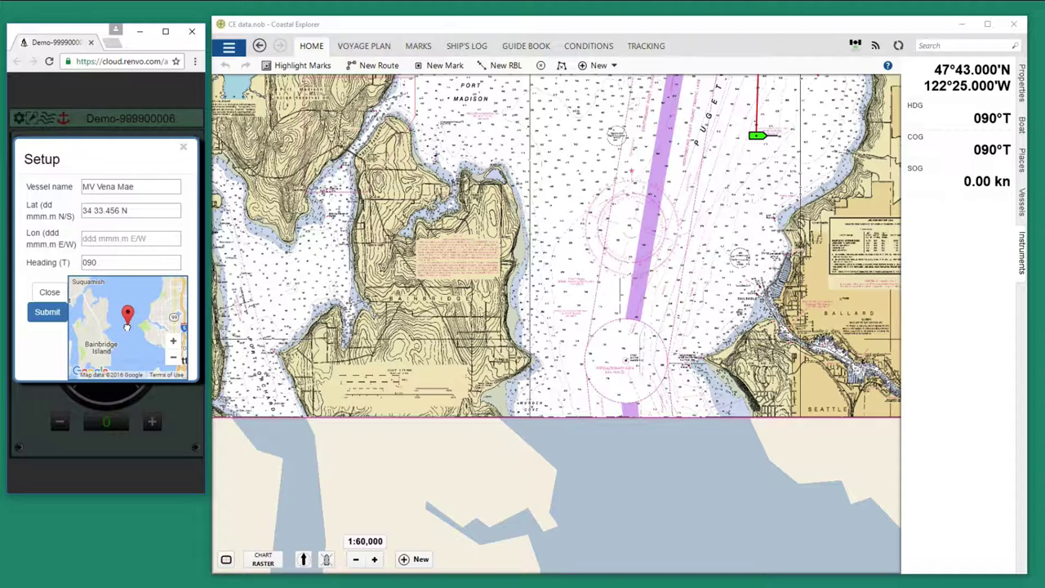
pyautogui.click(46, 313)
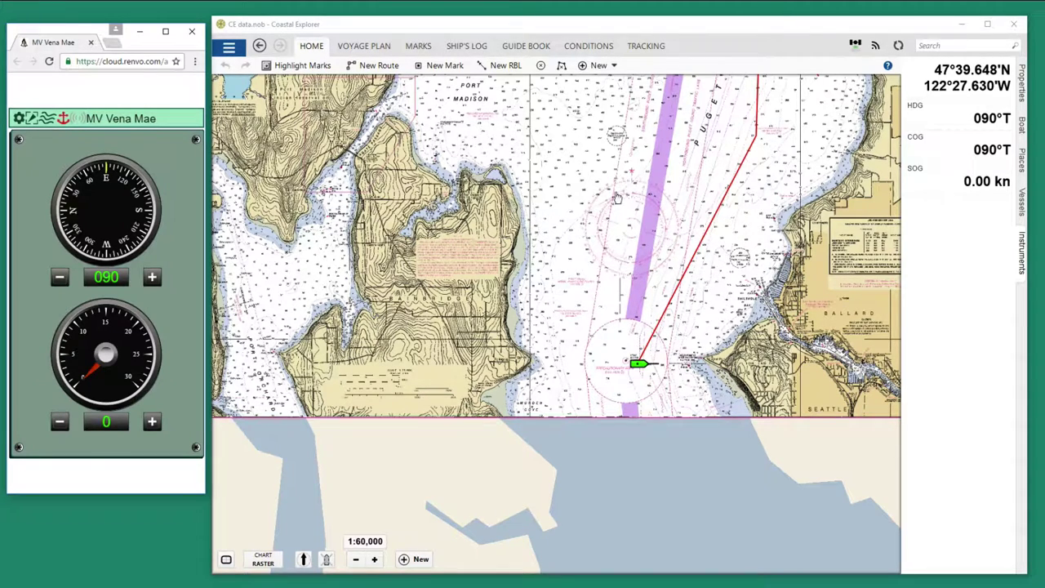
# - Delete the old red track line near the vessel's new position on the chart
pyautogui.moveTo(706, 339); pyautogui.dragTo(699, 398)
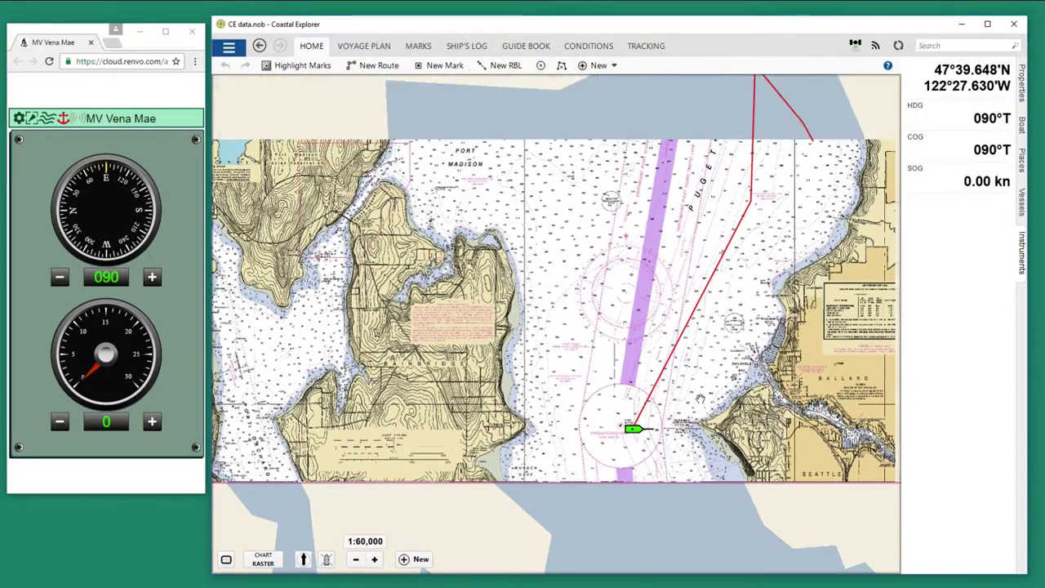
pyautogui.moveTo(716, 349); pyautogui.dragTo(711, 405)
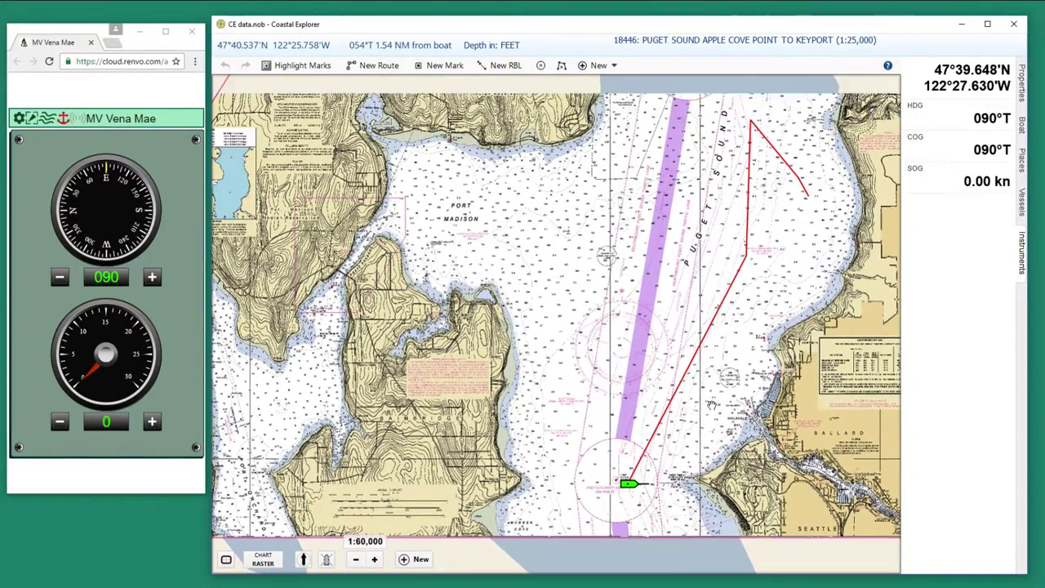
pyautogui.rightClick(661, 429)
pyautogui.click(710, 511)
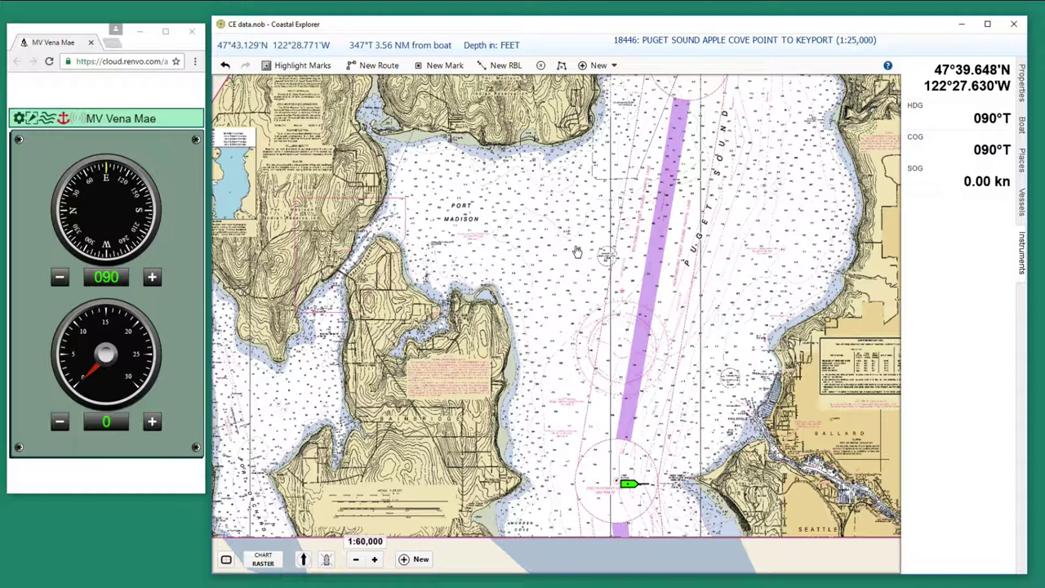
pyautogui.click(63, 119)
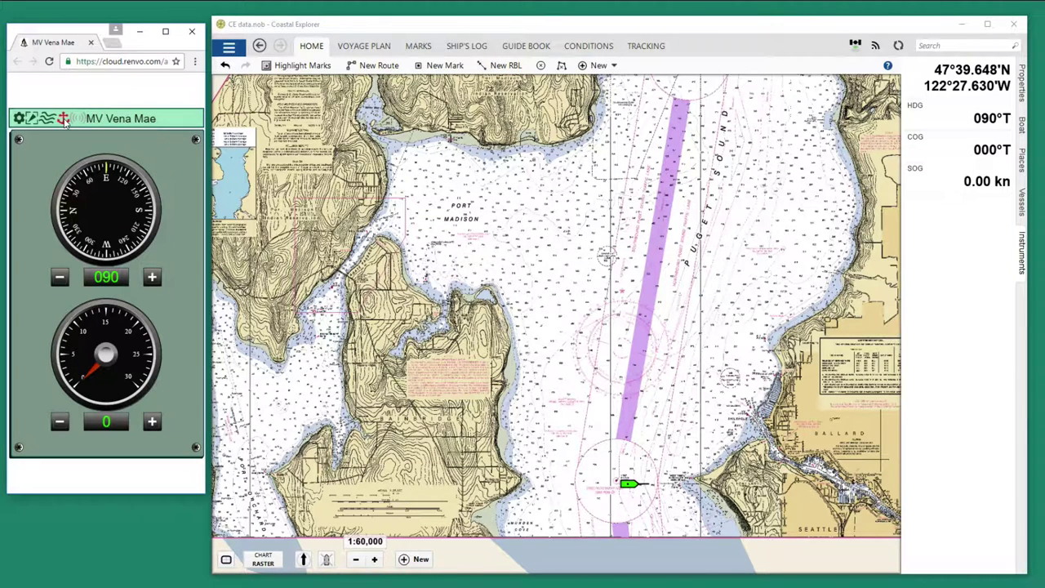
# - Apply a 1.5 kn current setting 180°T and weigh anchor so the vessel drifts
pyautogui.click(47, 116)
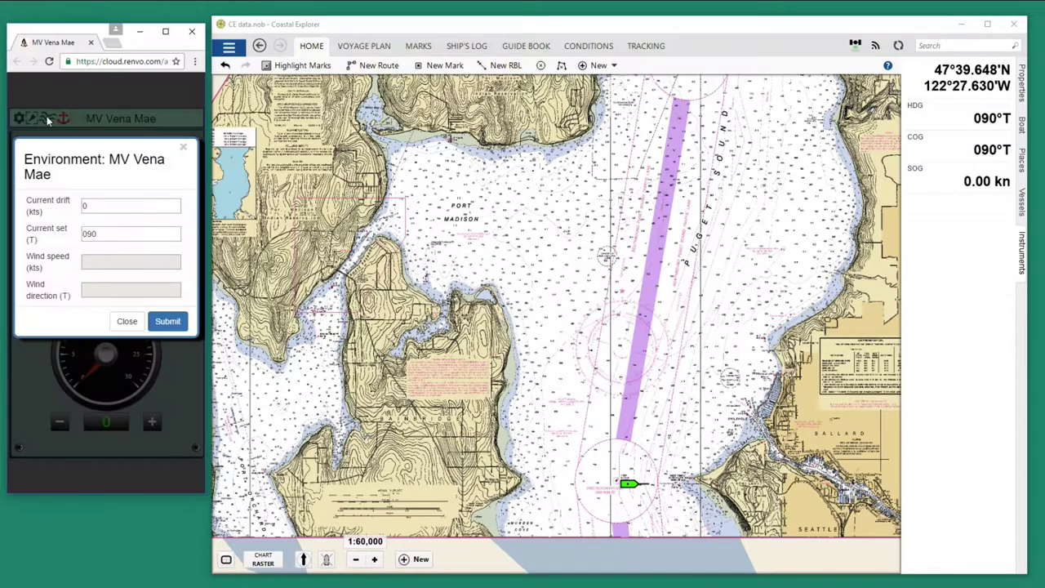
pyautogui.click(92, 206)
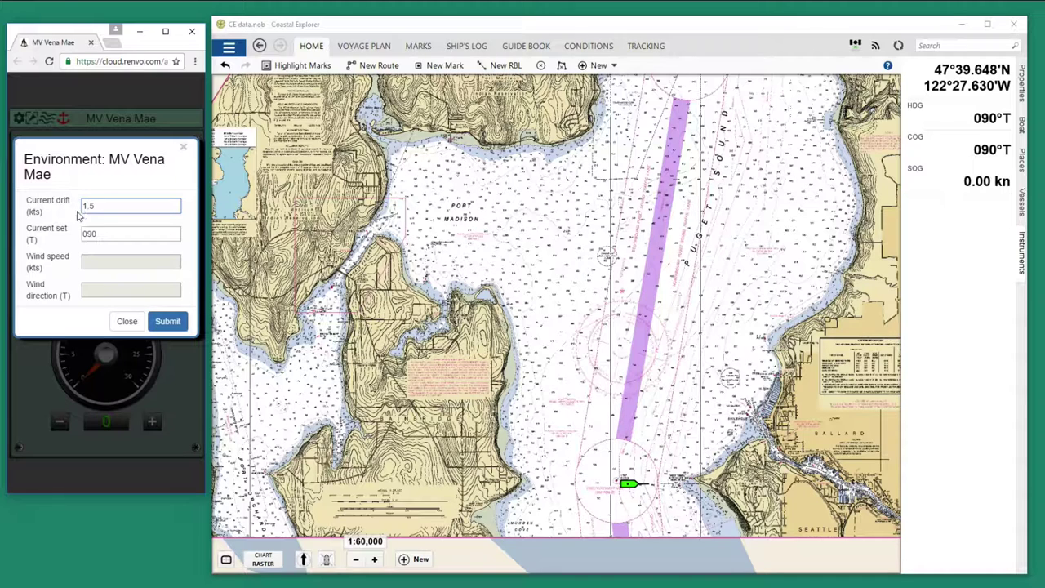
pyautogui.press('Tab')
pyautogui.write('1')
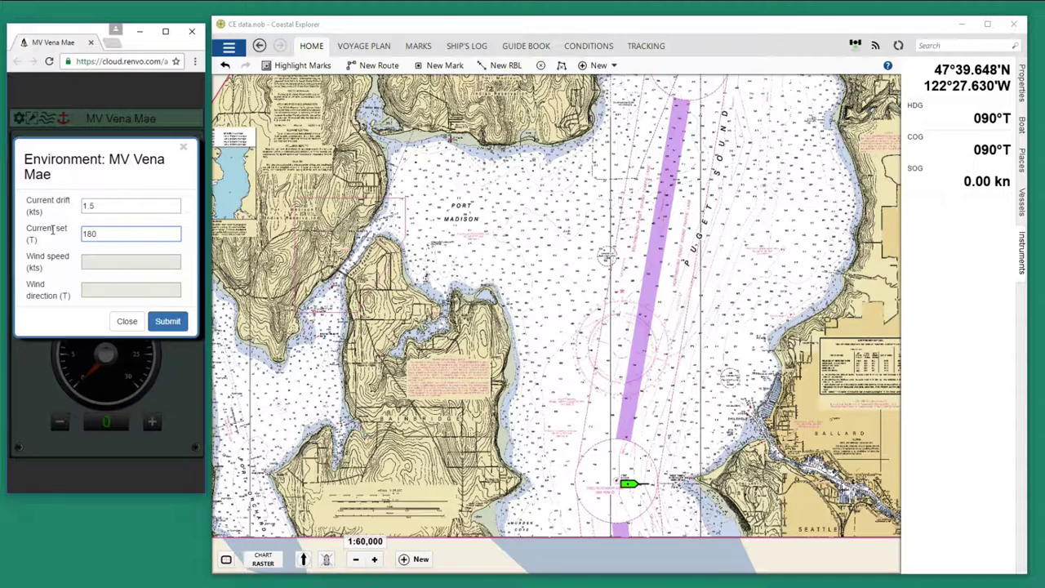
pyautogui.click(167, 322)
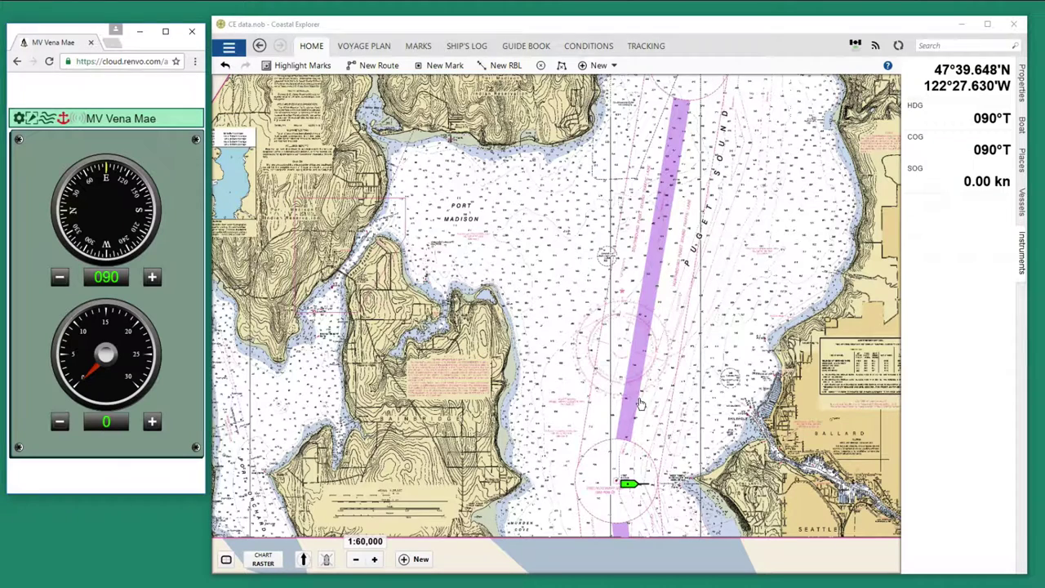
pyautogui.click(62, 120)
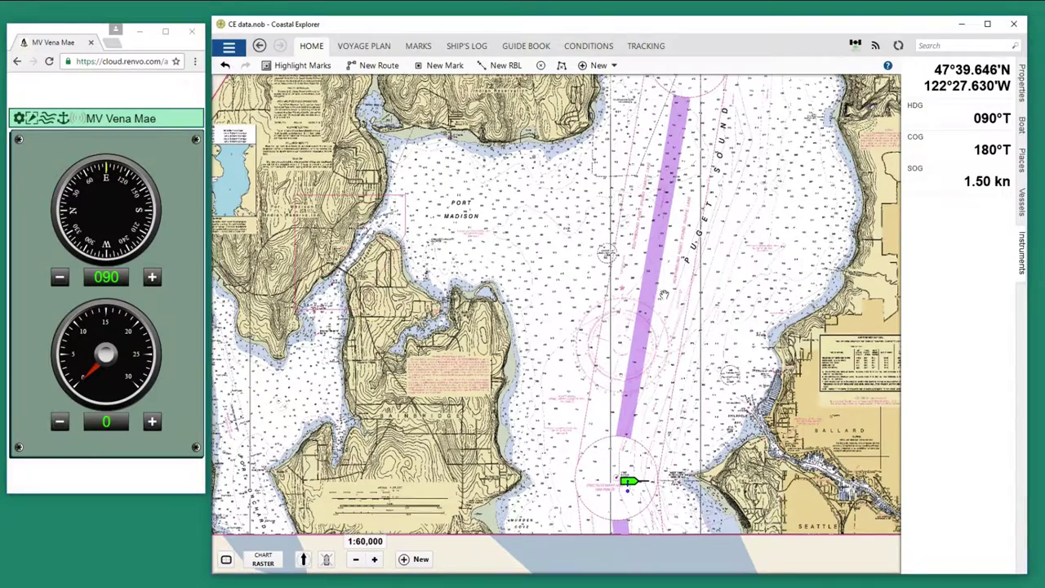
# - Zoom the chart to 1:20,000 on the boat just off West Point
pyautogui.scroll(1, 651, 349)
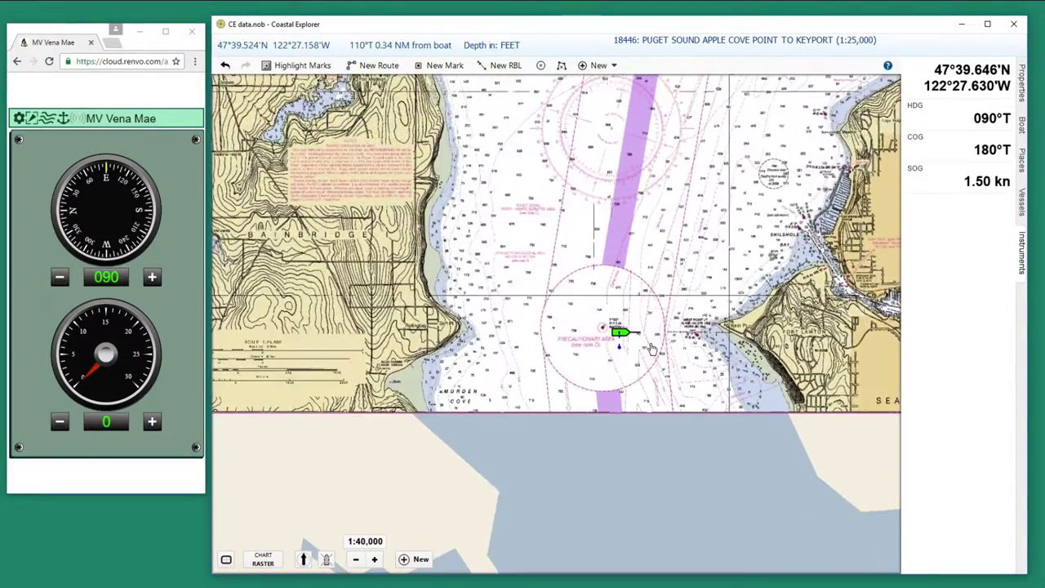
pyautogui.scroll(1, 651, 349)
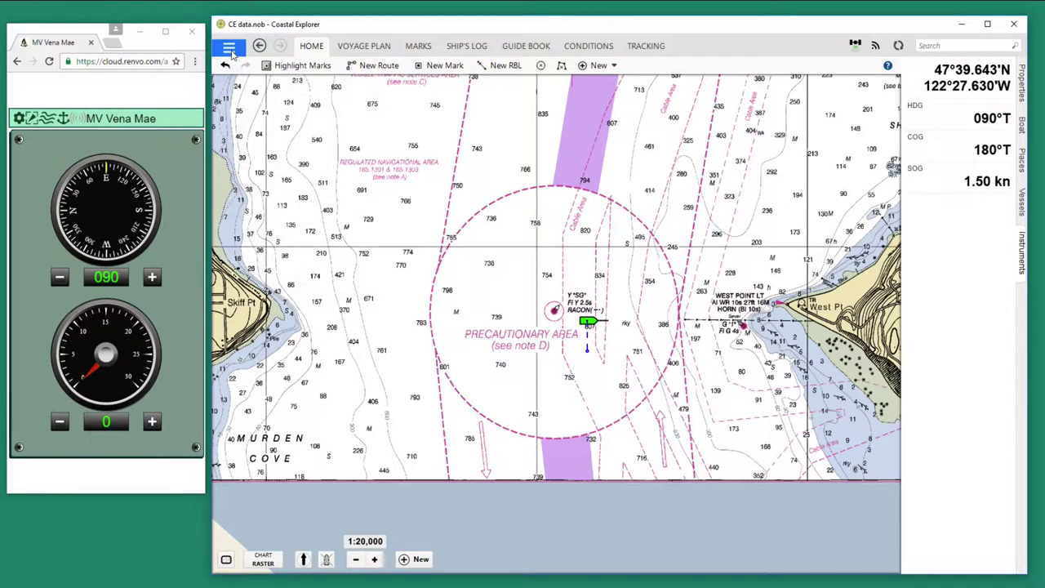
pyautogui.click(231, 52)
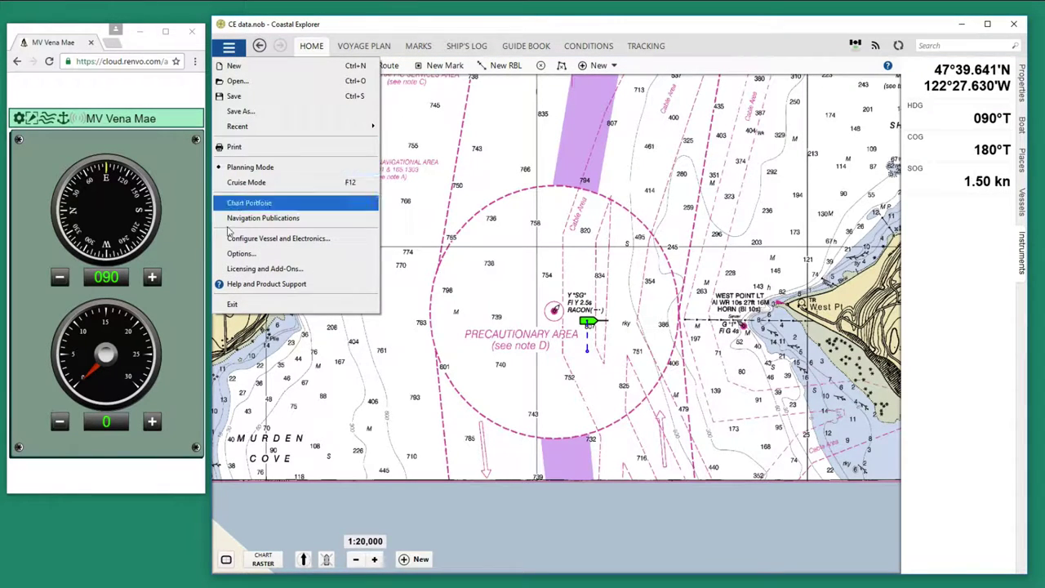
# - Uncheck Enable Voice Alerts in the Alerts options and confirm with OK
pyautogui.click(227, 256)
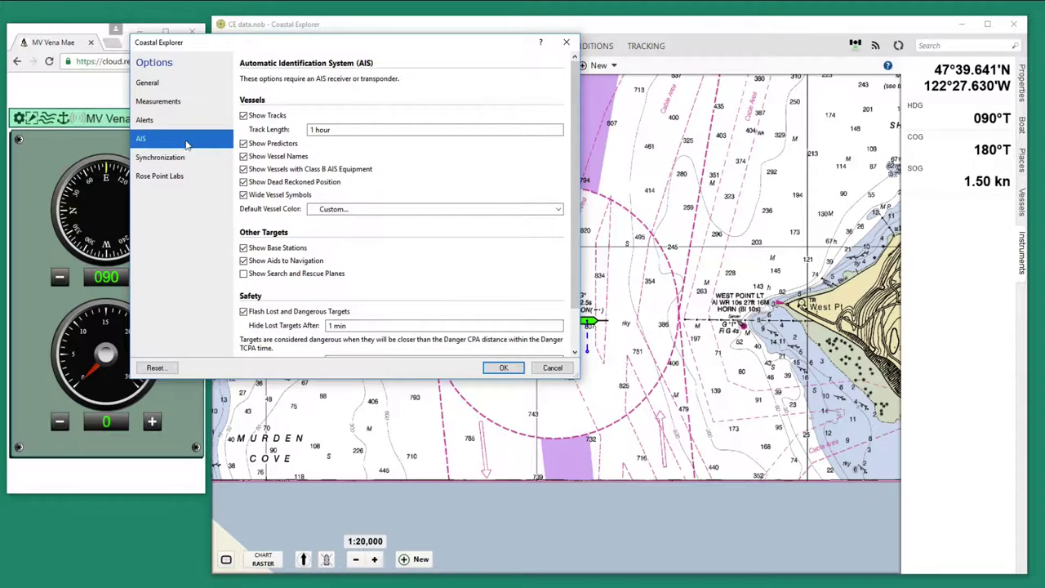
pyautogui.click(169, 122)
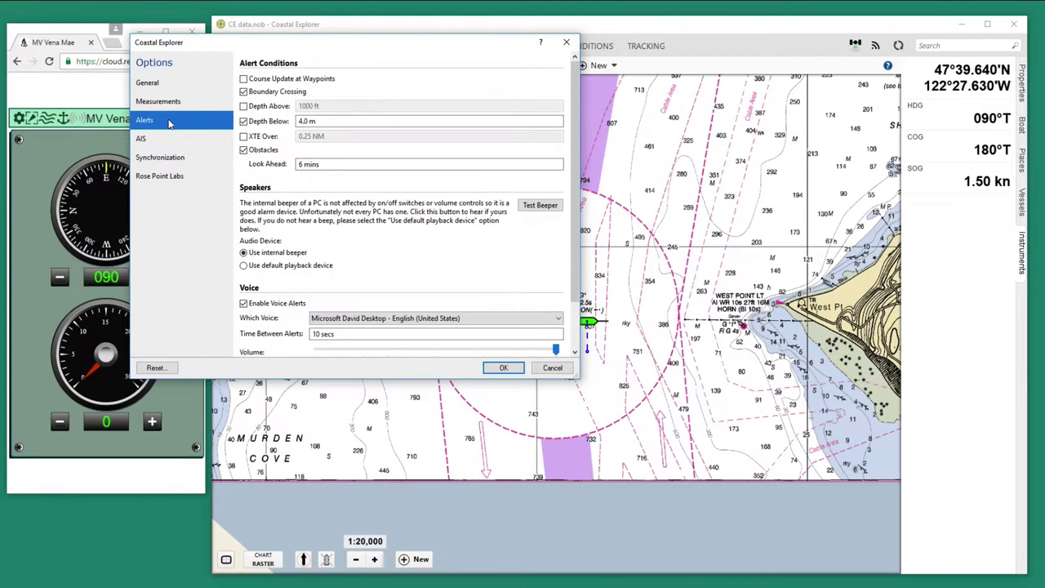
pyautogui.click(244, 303)
pyautogui.click(504, 368)
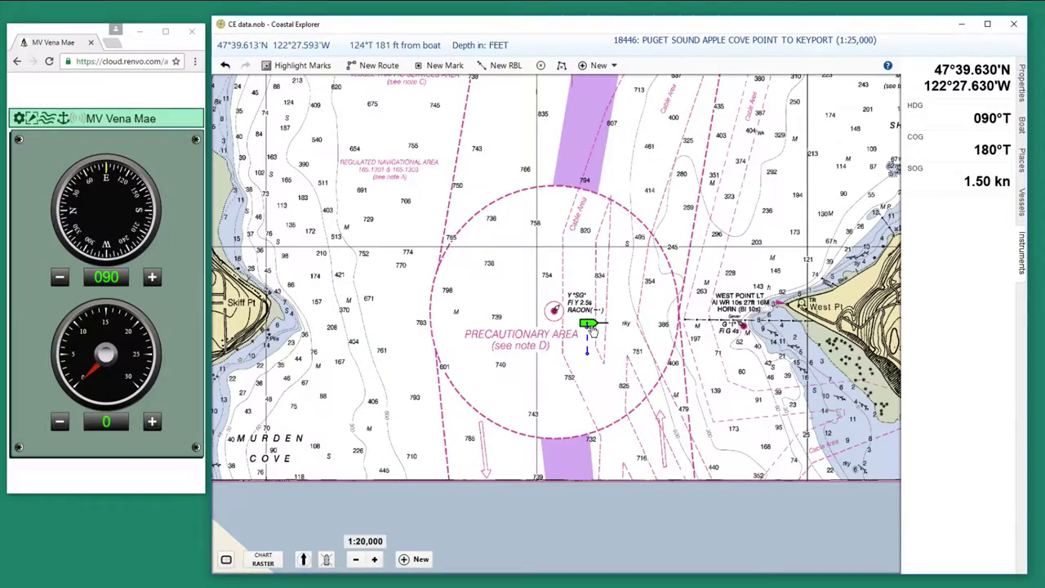
# - Zoom the chart to 1:15,000 and lower the eNav Trainer heading to 086
pyautogui.scroll(2, 593, 331)
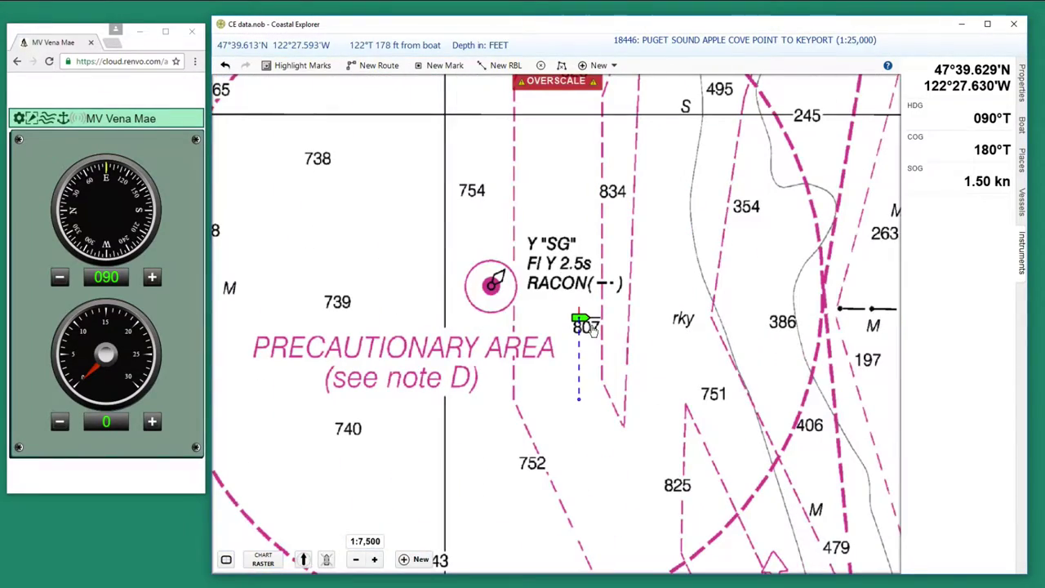
pyautogui.scroll(-1, 593, 331)
pyautogui.scroll(-1, 593, 331)
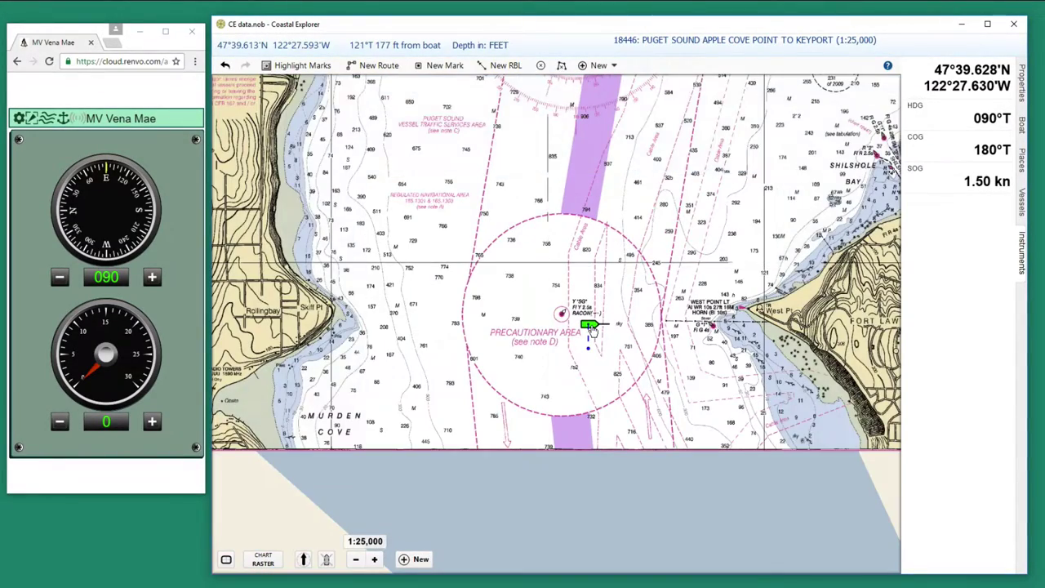
pyautogui.scroll(1, 592, 330)
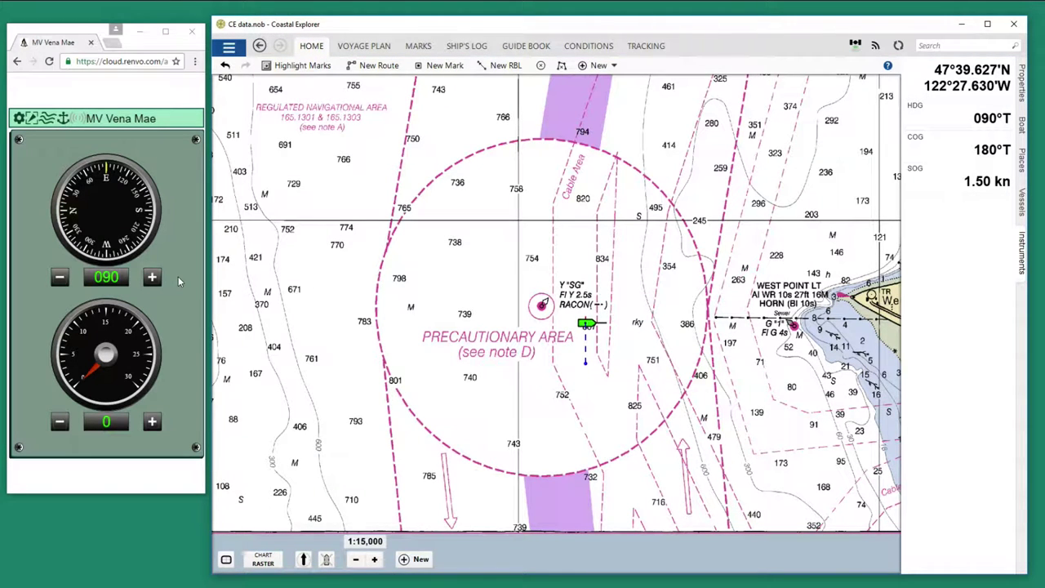
pyautogui.click(60, 278)
pyautogui.click(59, 277)
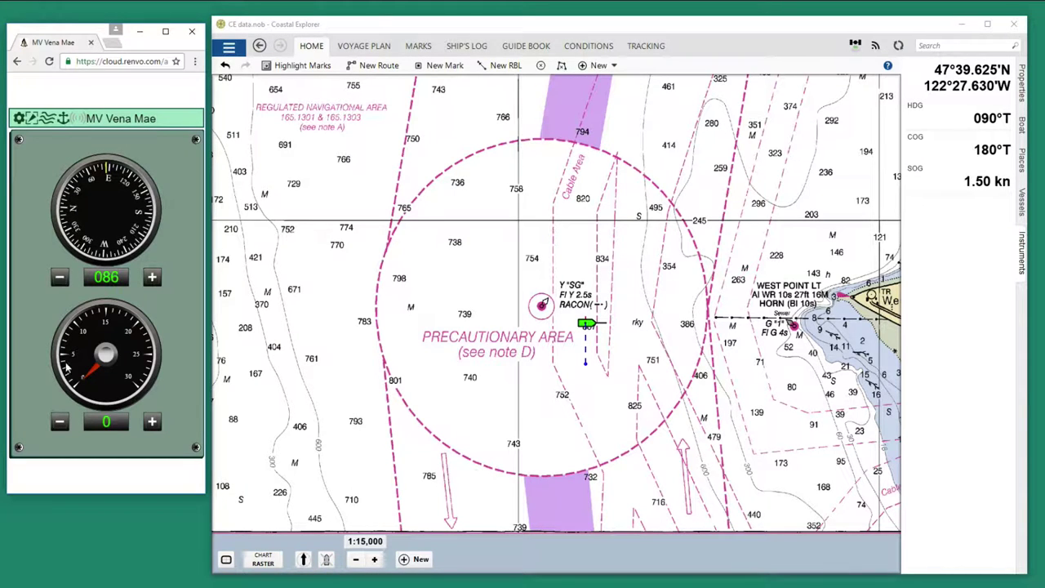
# - Raise the eNav Trainer speed setting to 9 knots
pyautogui.click(151, 421)
pyautogui.click(151, 422)
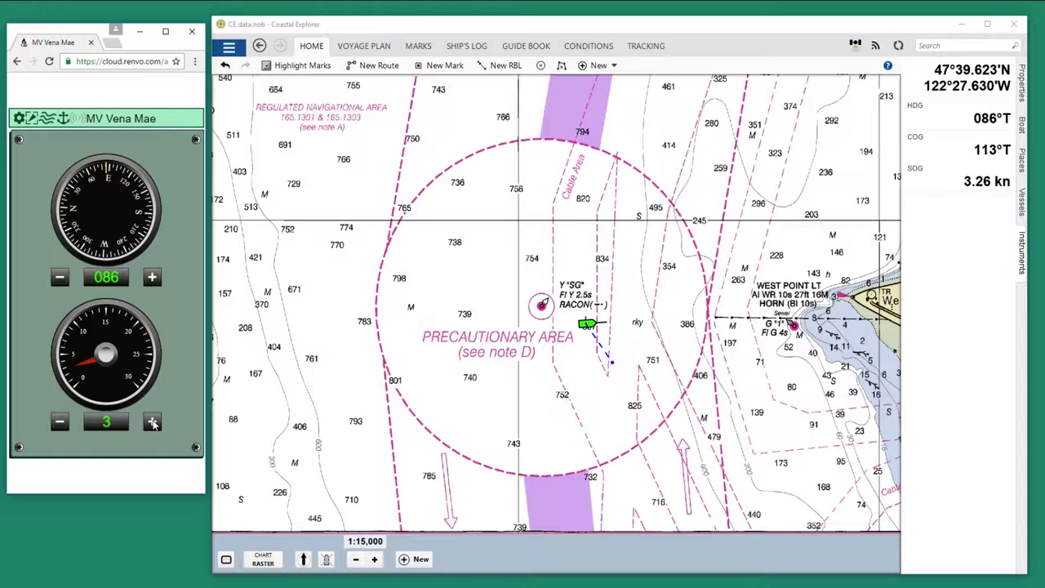
pyautogui.click(152, 422)
pyautogui.click(152, 422)
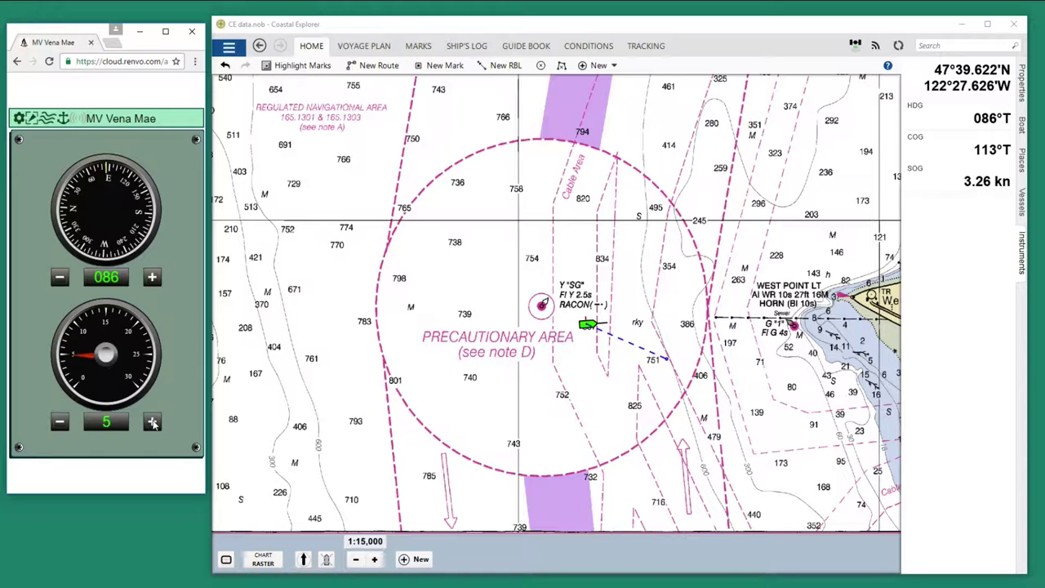
pyautogui.click(152, 422)
pyautogui.click(152, 422)
pyautogui.click(152, 422)
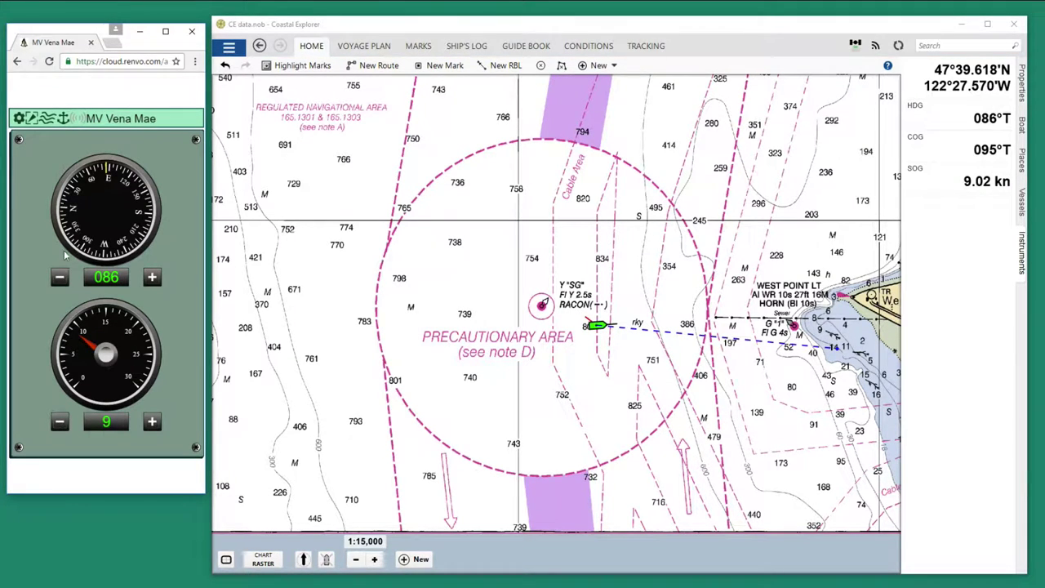
# - Start turning the eNav Trainer heading down from 086 with repeated minus clicks
pyautogui.click(58, 277)
pyautogui.click(58, 277)
pyautogui.click(58, 278)
pyautogui.click(58, 278)
pyautogui.click(58, 278)
pyautogui.click(58, 278)
pyautogui.click(58, 278)
pyautogui.click(58, 278)
pyautogui.click(58, 278)
pyautogui.click(58, 278)
pyautogui.click(58, 278)
pyautogui.click(58, 278)
pyautogui.click(58, 279)
pyautogui.click(58, 278)
pyautogui.click(58, 278)
pyautogui.click(58, 278)
pyautogui.click(58, 279)
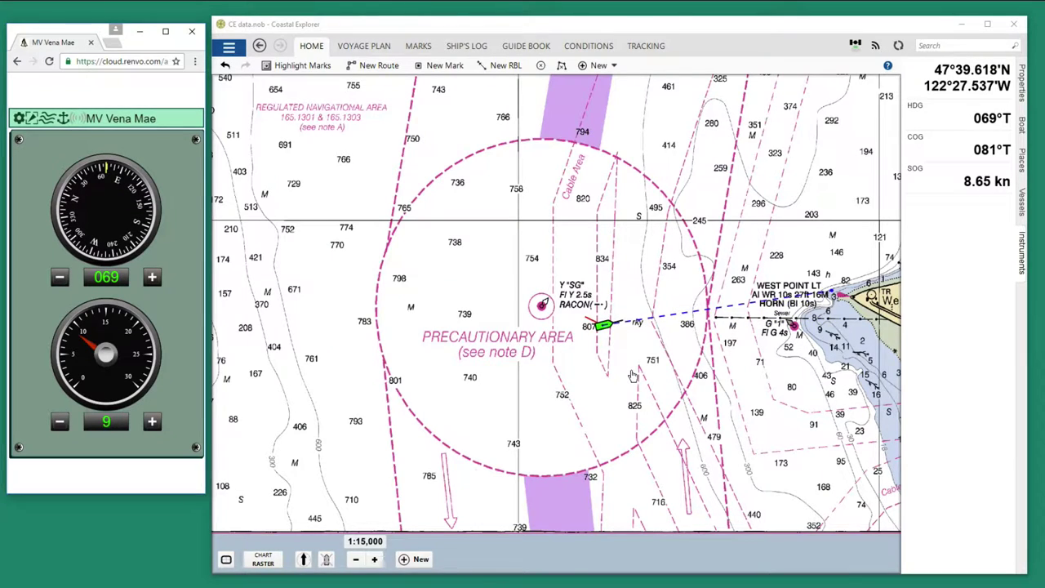
# - Recentre the chart on the boat and keep lowering the heading until it reads 042
pyautogui.scroll(3, 633, 376)
pyautogui.moveTo(590, 307); pyautogui.dragTo(588, 370)
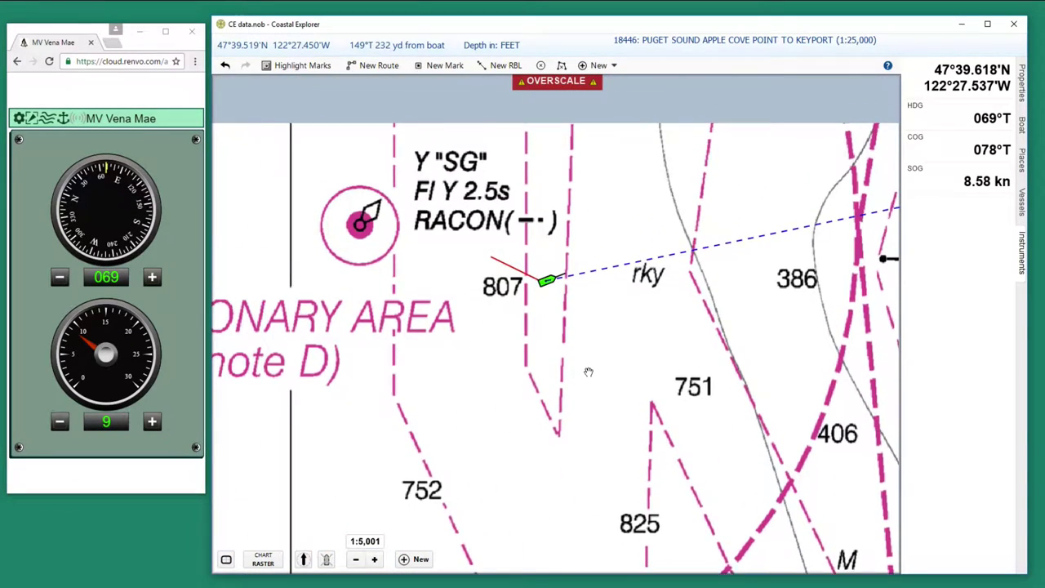
pyautogui.click(58, 278)
pyautogui.click(59, 278)
pyautogui.click(59, 278)
pyautogui.click(59, 278)
pyautogui.click(59, 278)
pyautogui.click(59, 279)
pyautogui.click(59, 279)
pyautogui.click(58, 278)
pyautogui.click(59, 278)
pyautogui.click(59, 279)
pyautogui.click(59, 278)
pyautogui.click(59, 279)
pyautogui.click(59, 278)
pyautogui.click(58, 278)
pyautogui.click(59, 279)
pyautogui.click(59, 278)
pyautogui.click(59, 279)
pyautogui.click(59, 278)
pyautogui.click(59, 278)
pyautogui.click(59, 278)
pyautogui.click(59, 278)
pyautogui.click(59, 279)
pyautogui.click(58, 279)
pyautogui.click(59, 278)
pyautogui.click(59, 278)
pyautogui.click(59, 278)
pyautogui.click(59, 278)
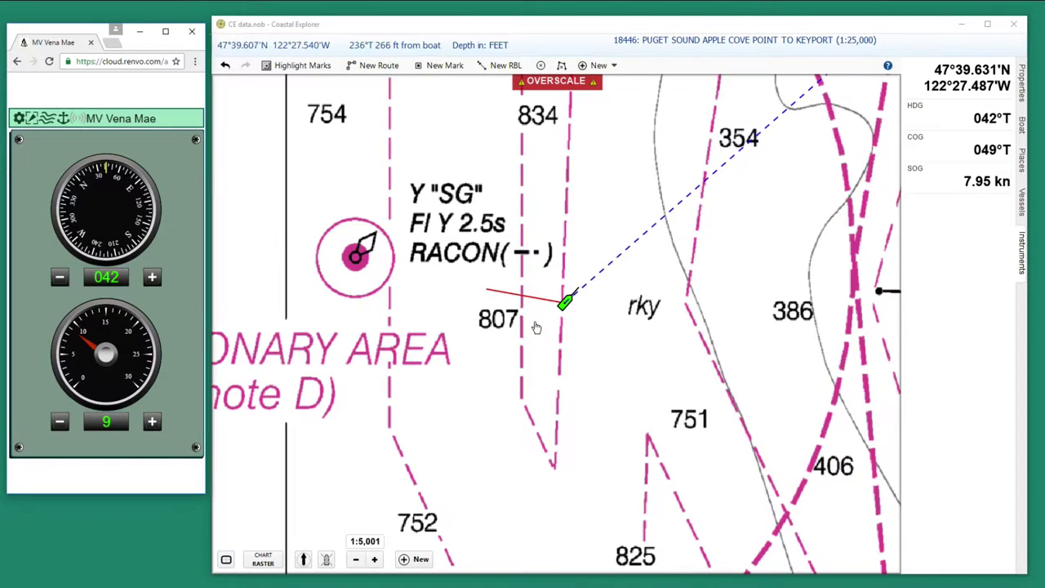
pyautogui.scroll(-4, 536, 322)
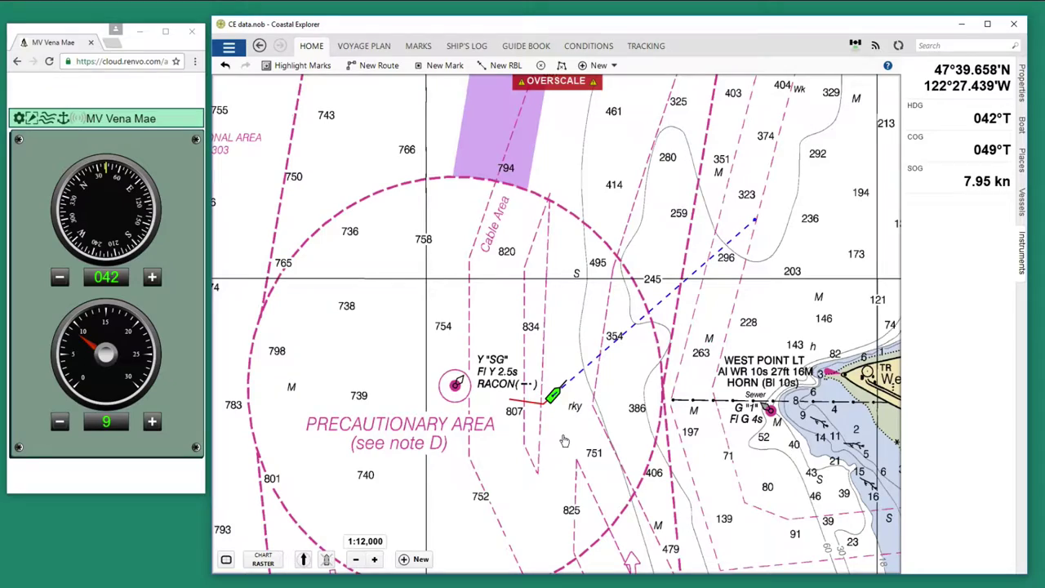
# - Zoom out to 1:40,000 and dismiss the yellow 'Lost track of depth' notification
pyautogui.scroll(-5, 586, 461)
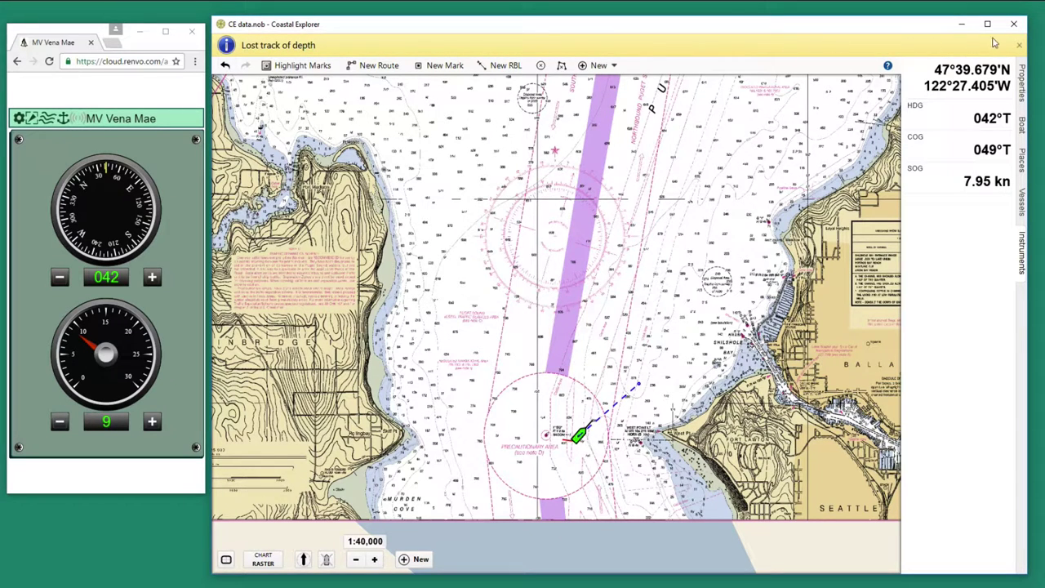
pyautogui.click(1020, 47)
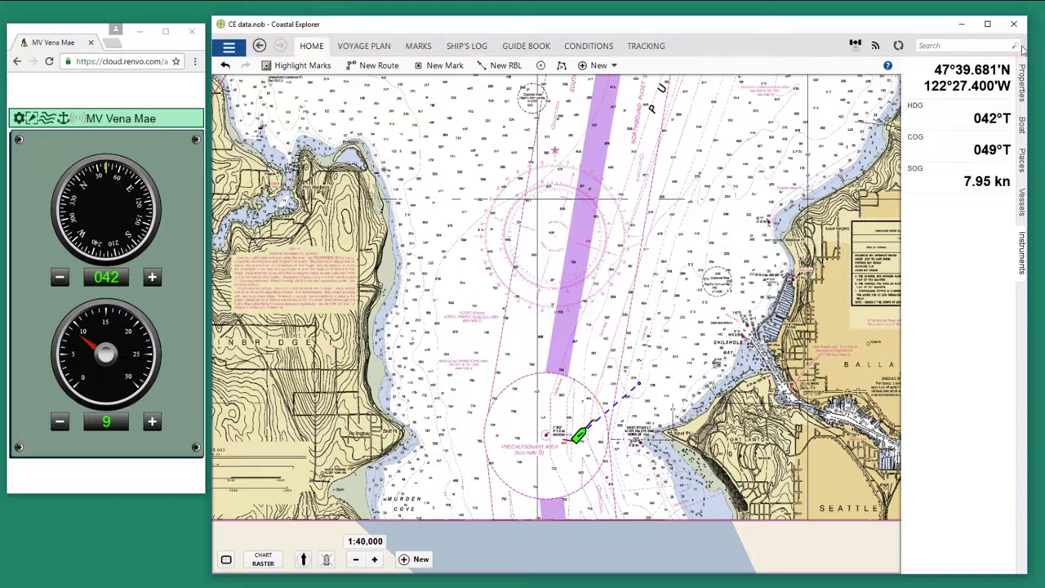